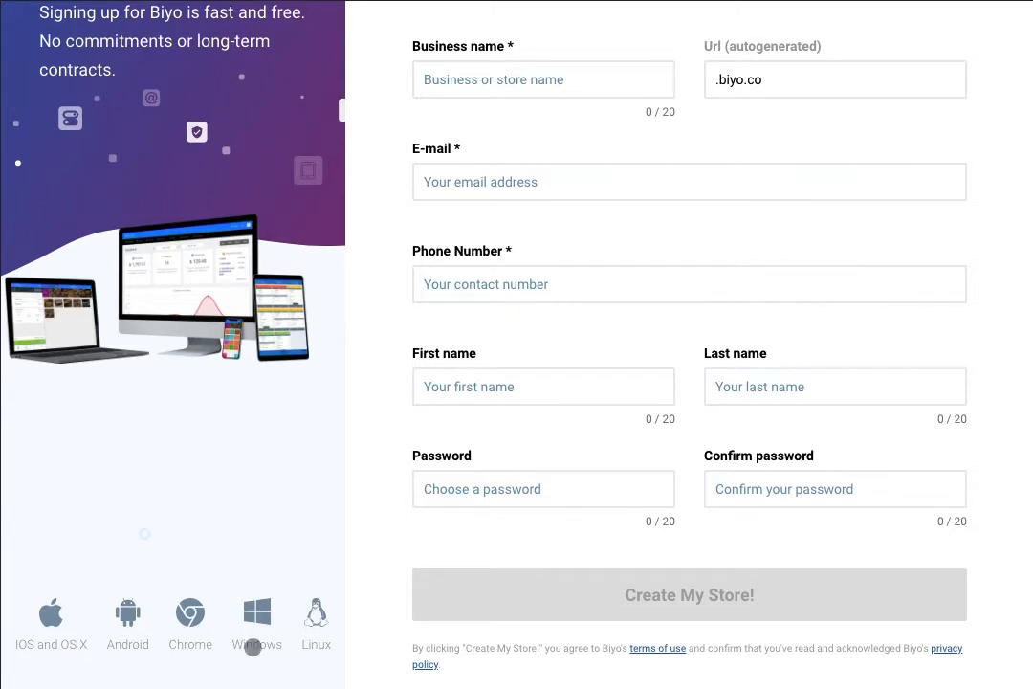
Step: Enter 'XYZ Company' as the business name and fill in the contact e-mail
scroll(292, 518, "up", 2)
scroll(292, 518, "up", 2)
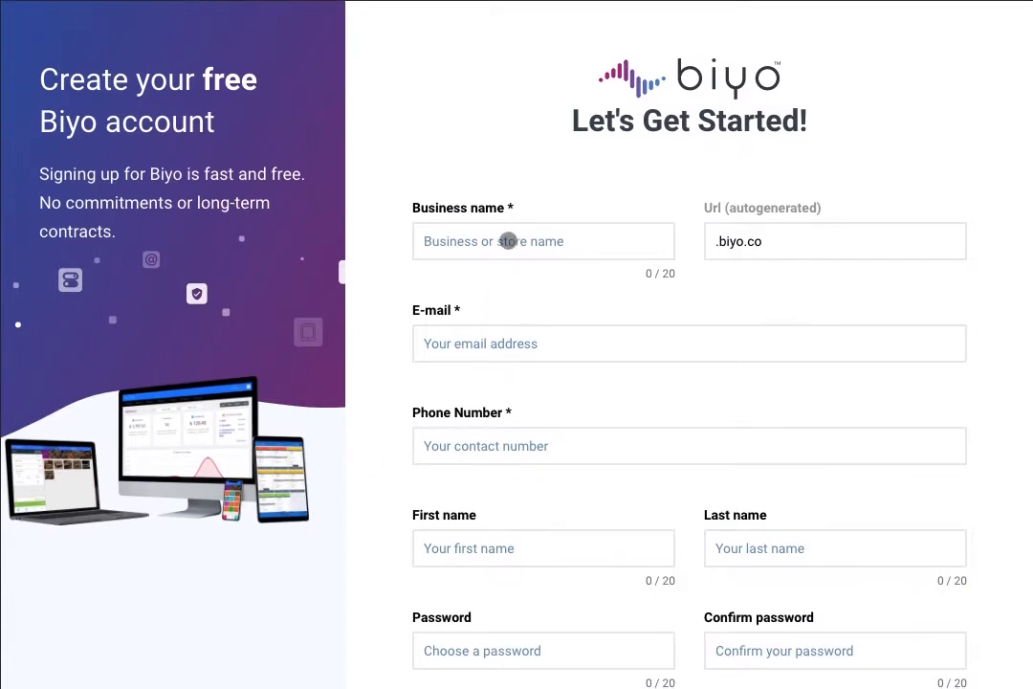
left_click(508, 241)
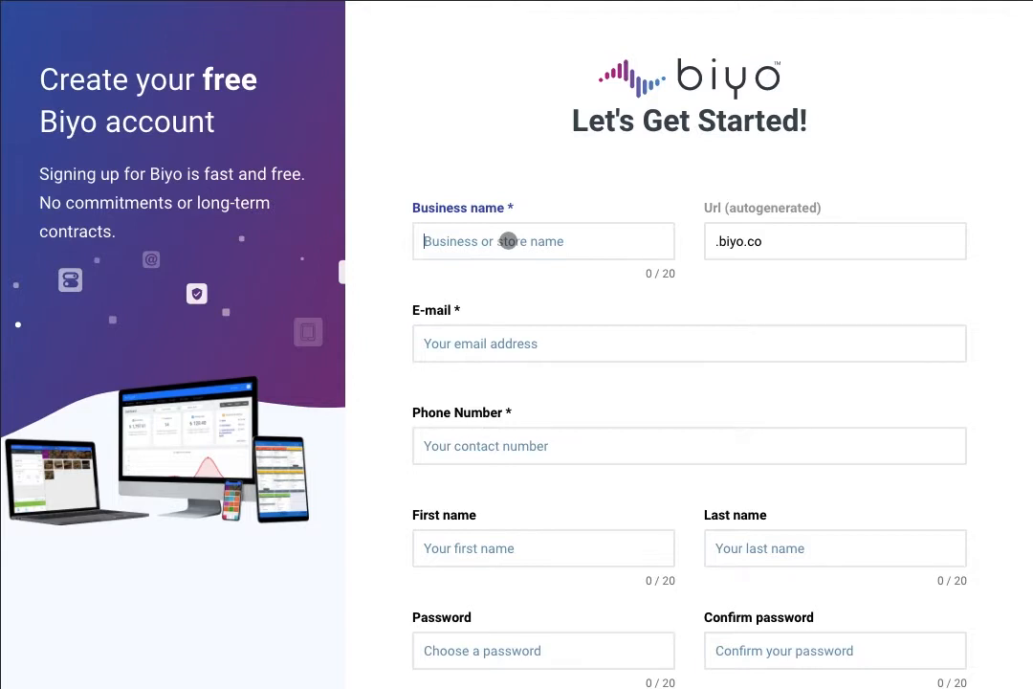
type("XYX")
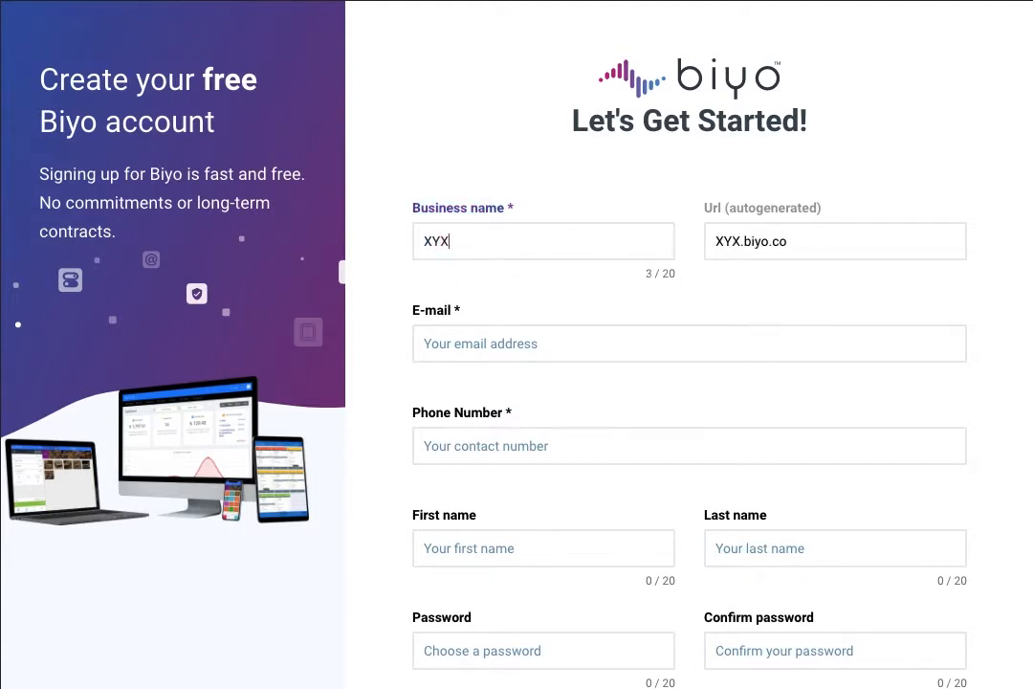
key("BackSpace")
type("Z Company")
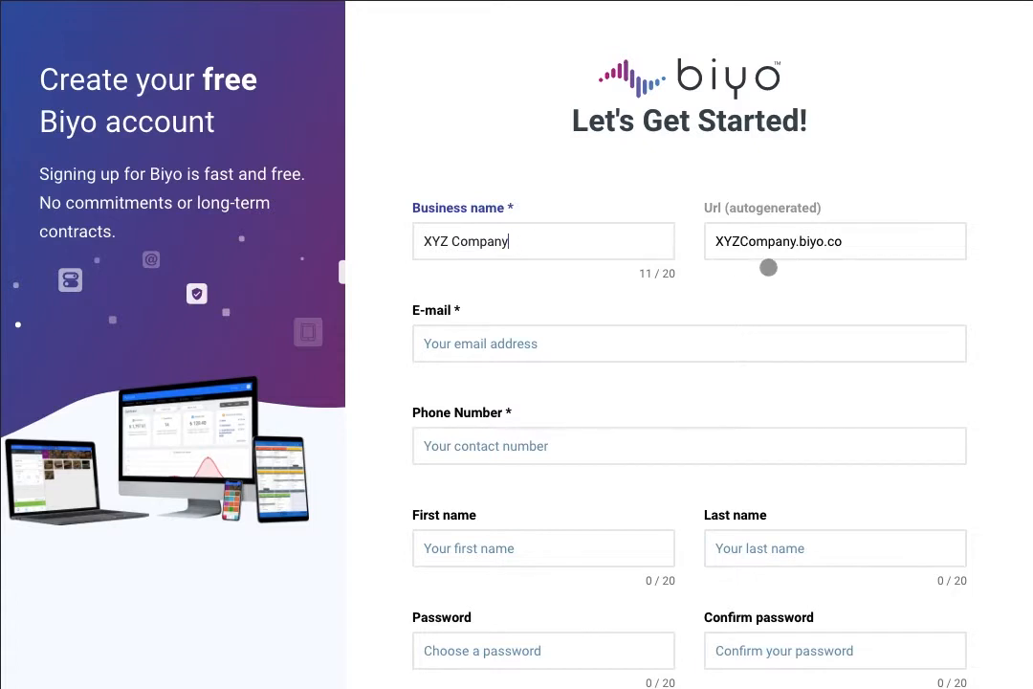
key("Tab")
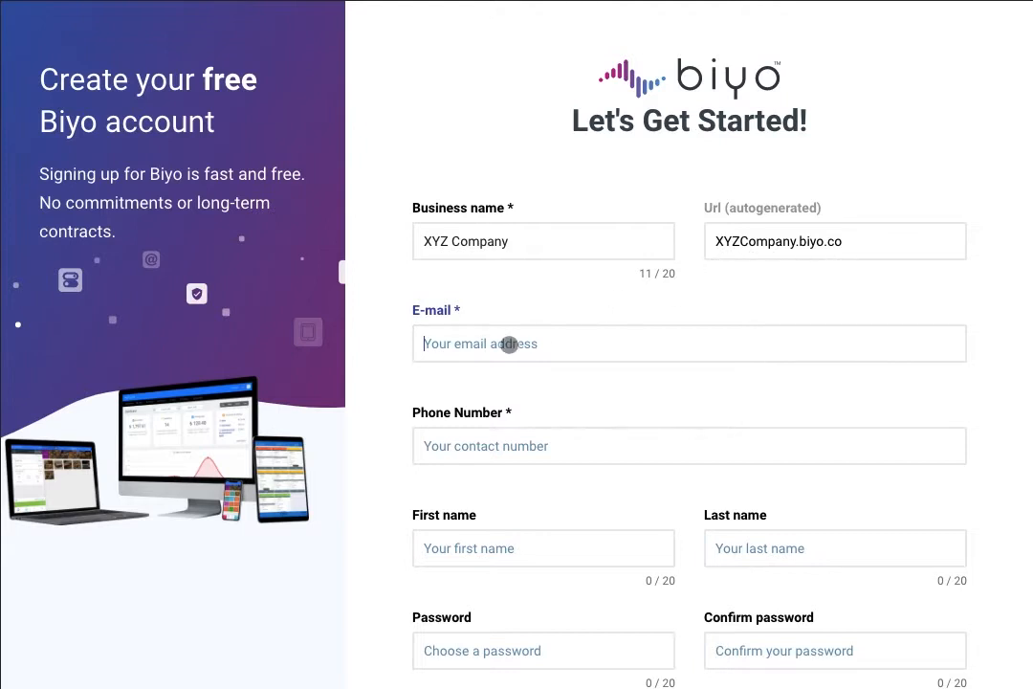
type("xy")
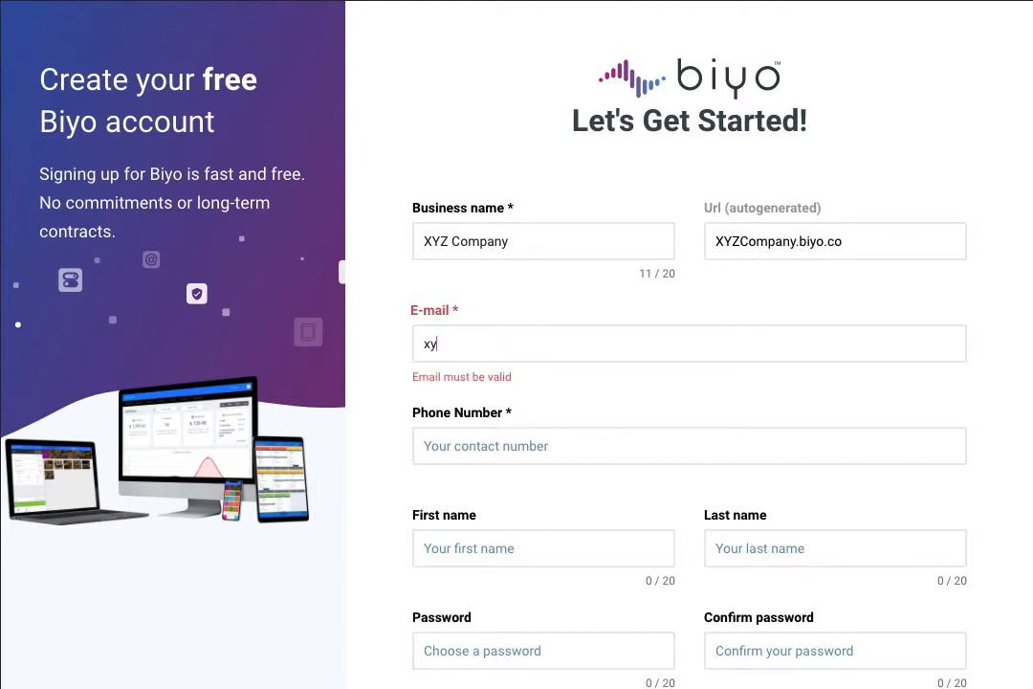
type("z@company.com")
Step: Fill in the store's phone number and the owner's first and last name
left_click(498, 449)
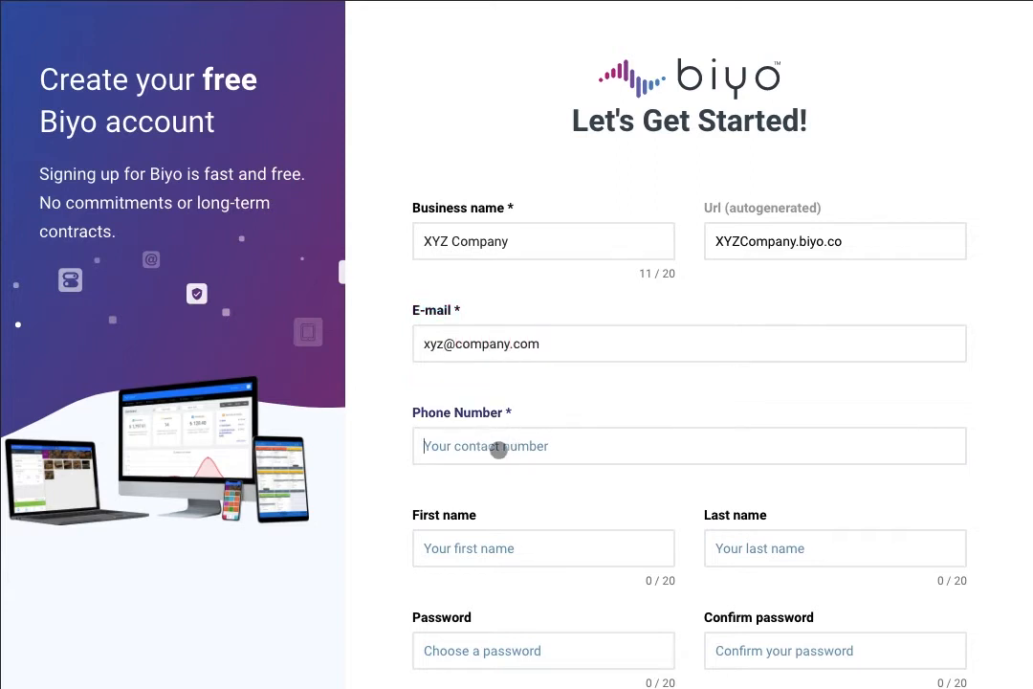
type("12345")
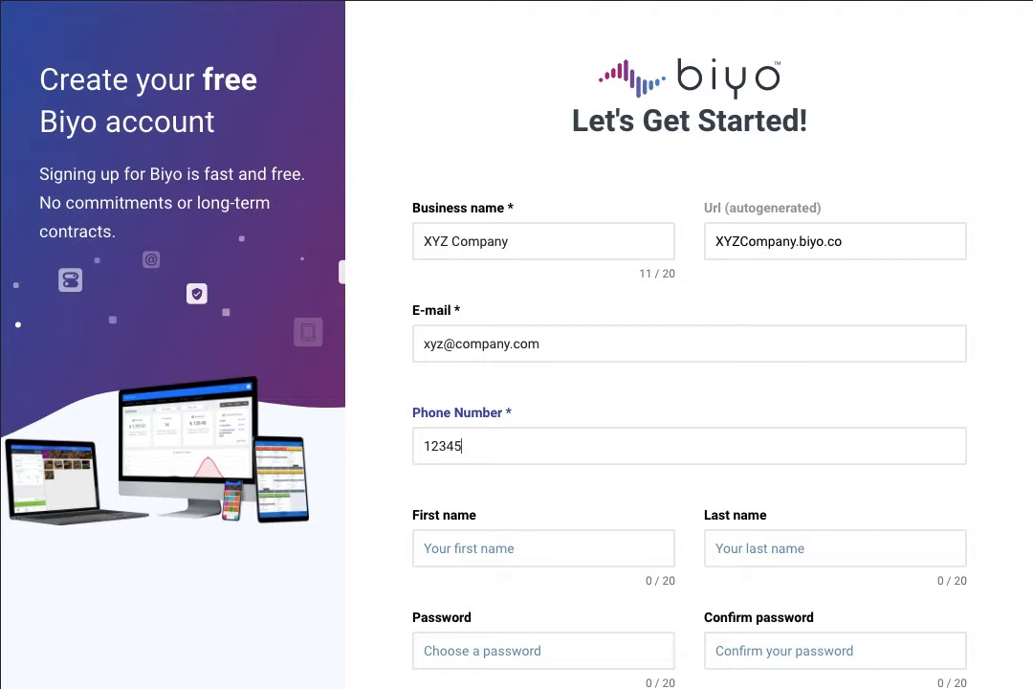
left_click(479, 551)
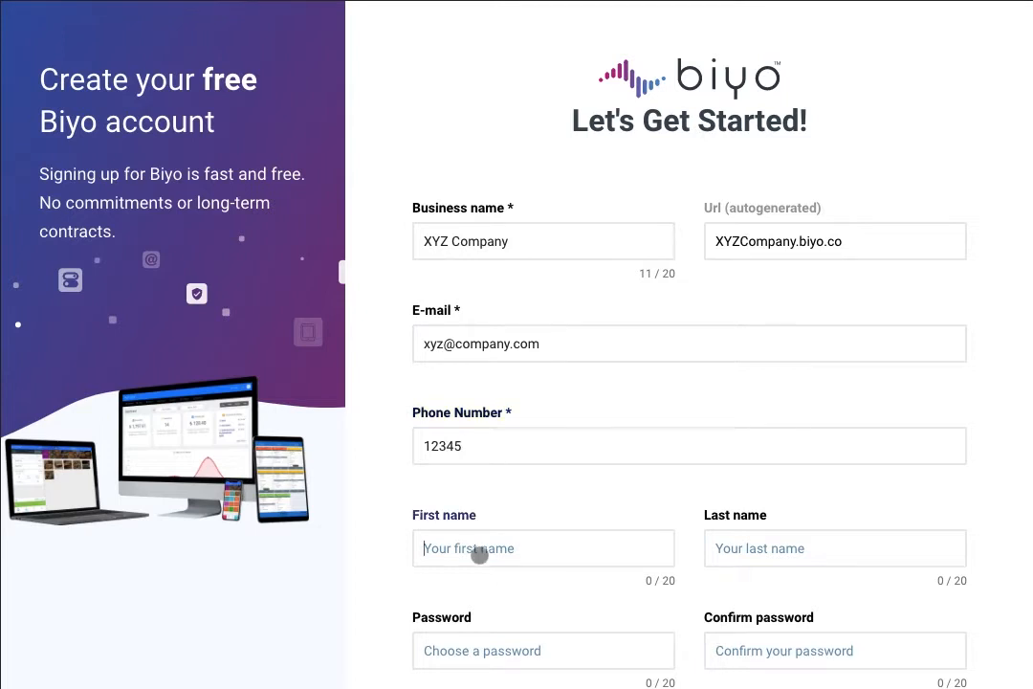
type("John")
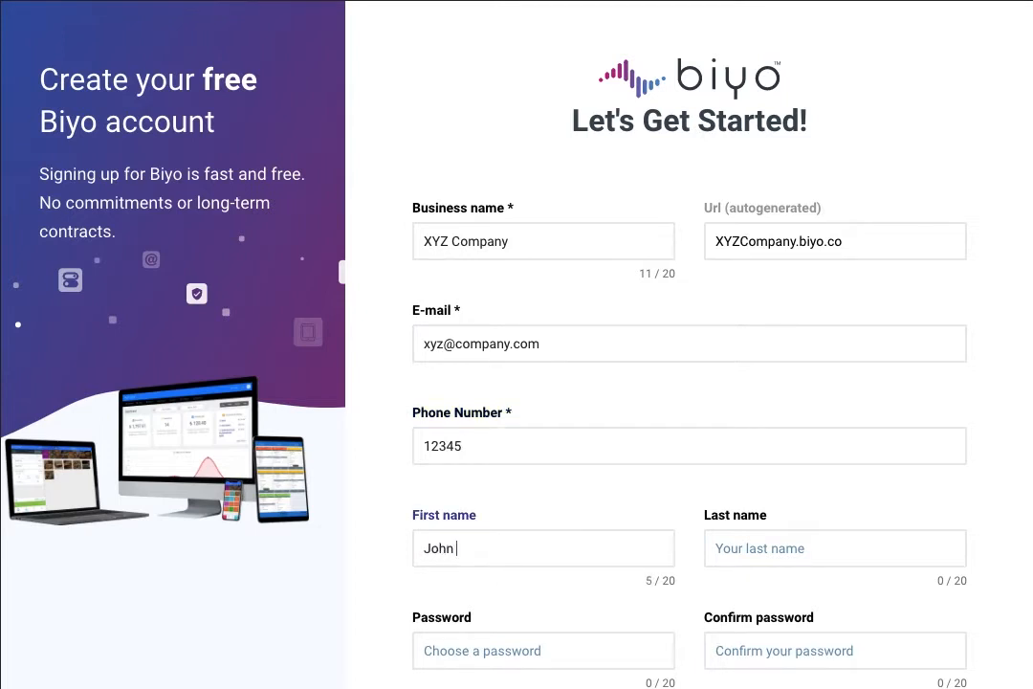
left_click(771, 544)
type("Doe")
Step: Enter and confirm the account password, then submit the sign-up to create the store
left_click(587, 648)
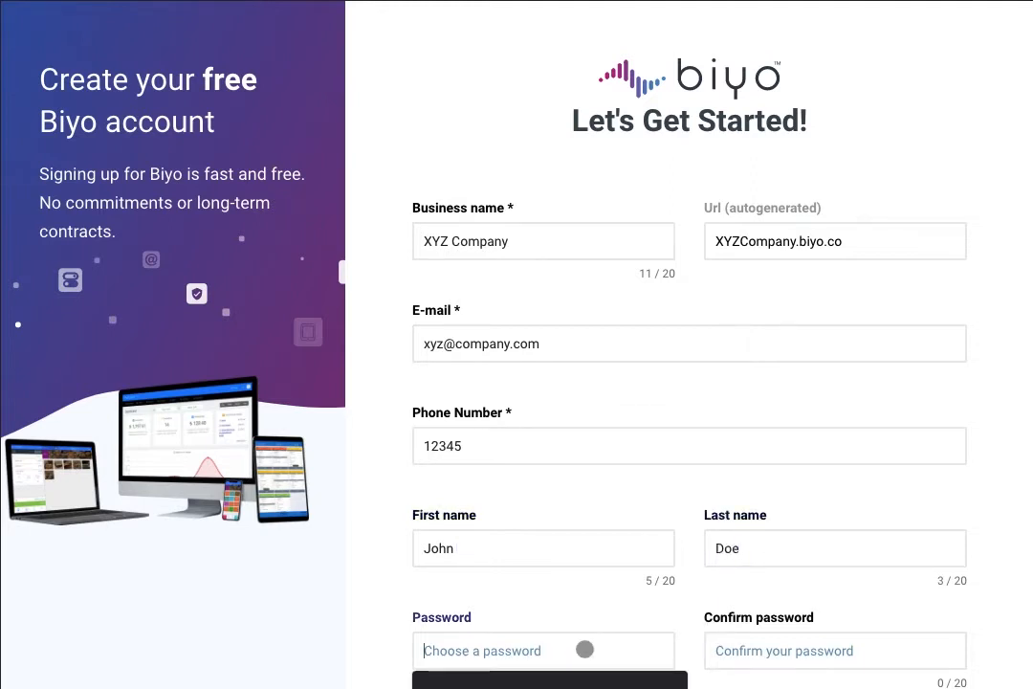
type("123456")
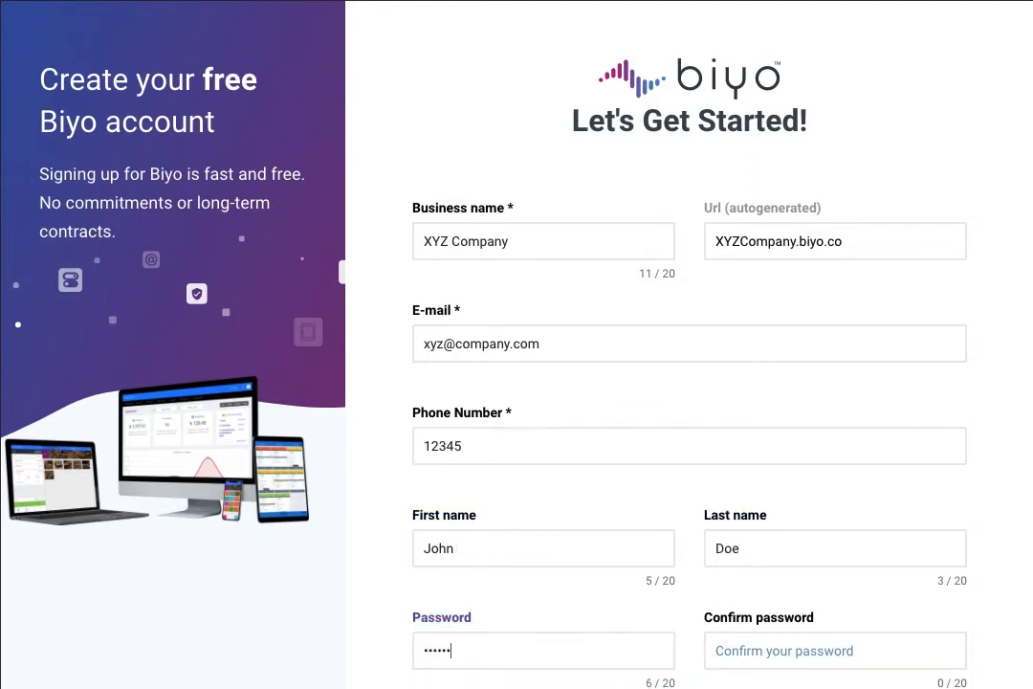
left_click(773, 650)
type("123456")
scroll(728, 456, "down", 3)
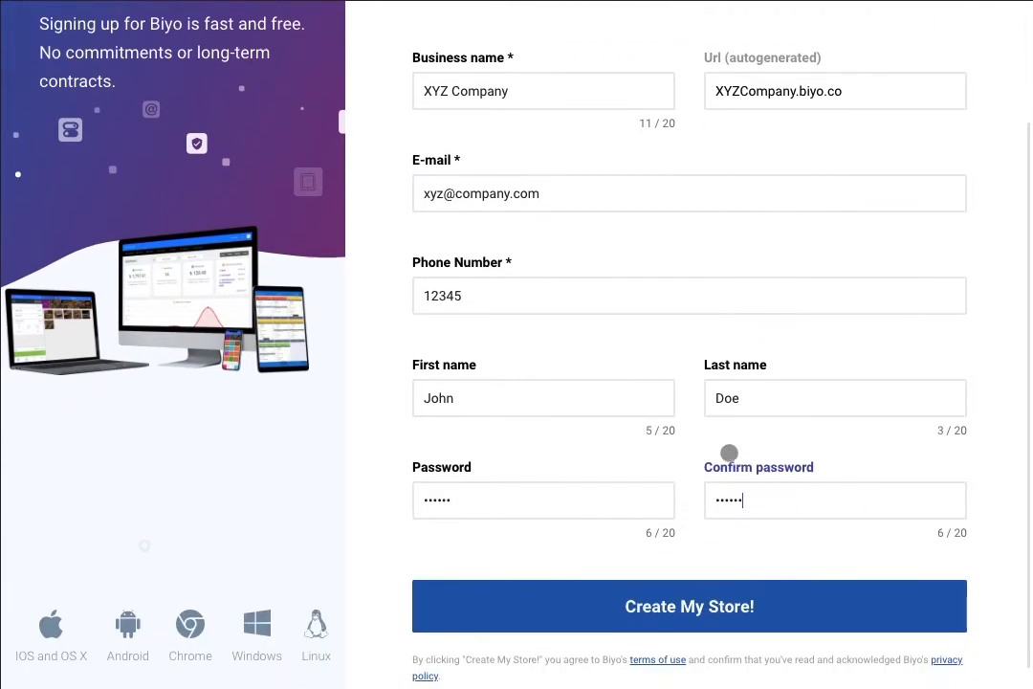
left_click(687, 595)
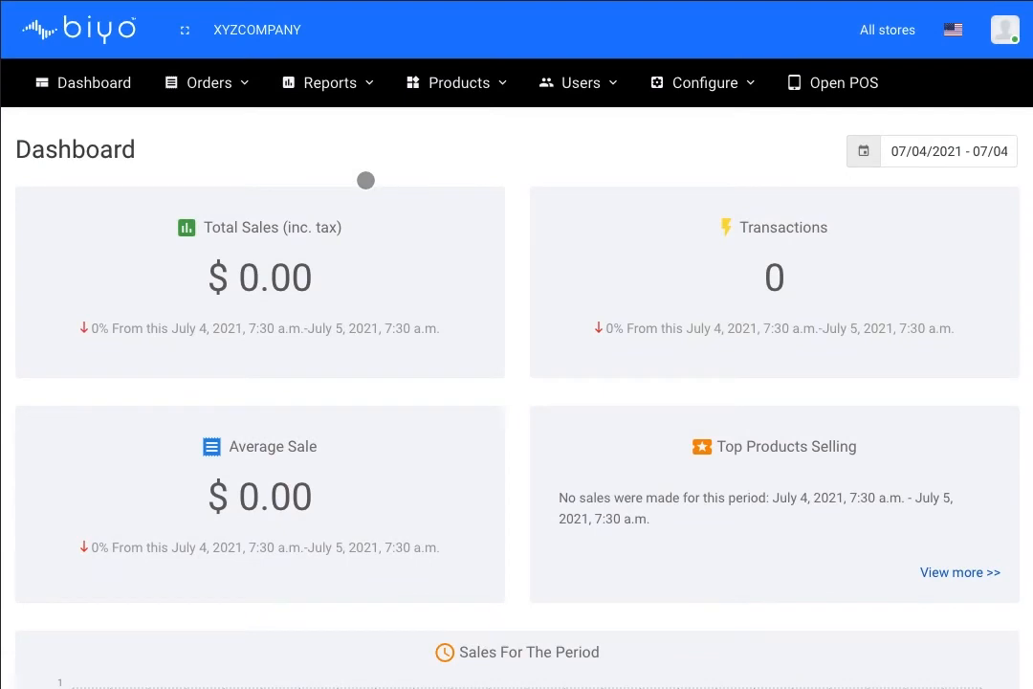
Step: Review the new XYZCOMPANY dashboard showing $0.00 sales and 0 transactions
left_click(218, 177)
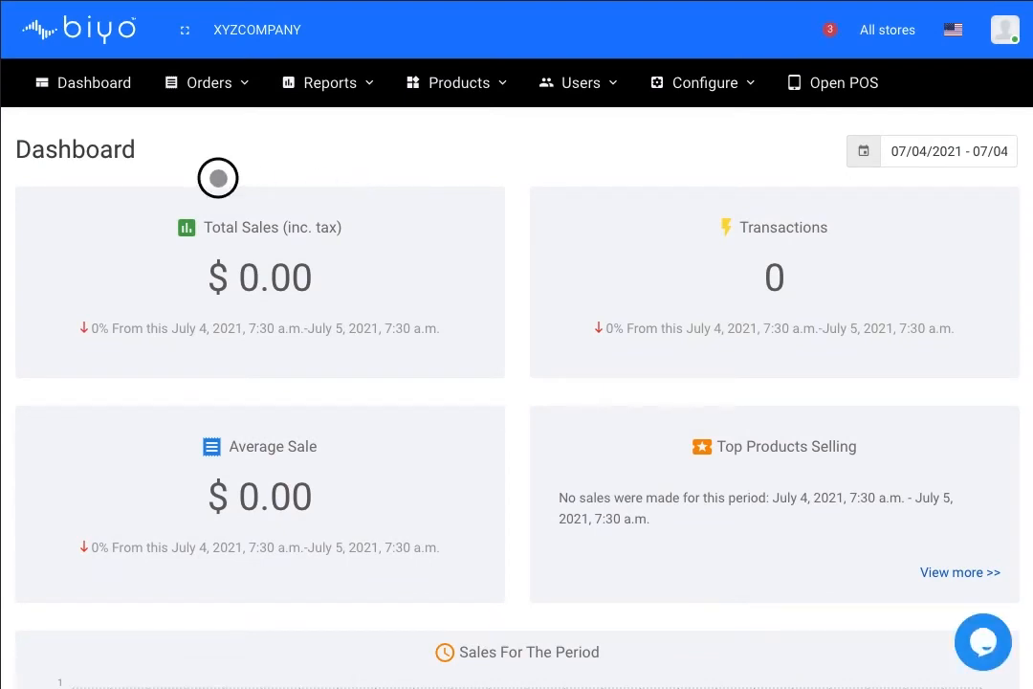
scroll(514, 235, "down", 2)
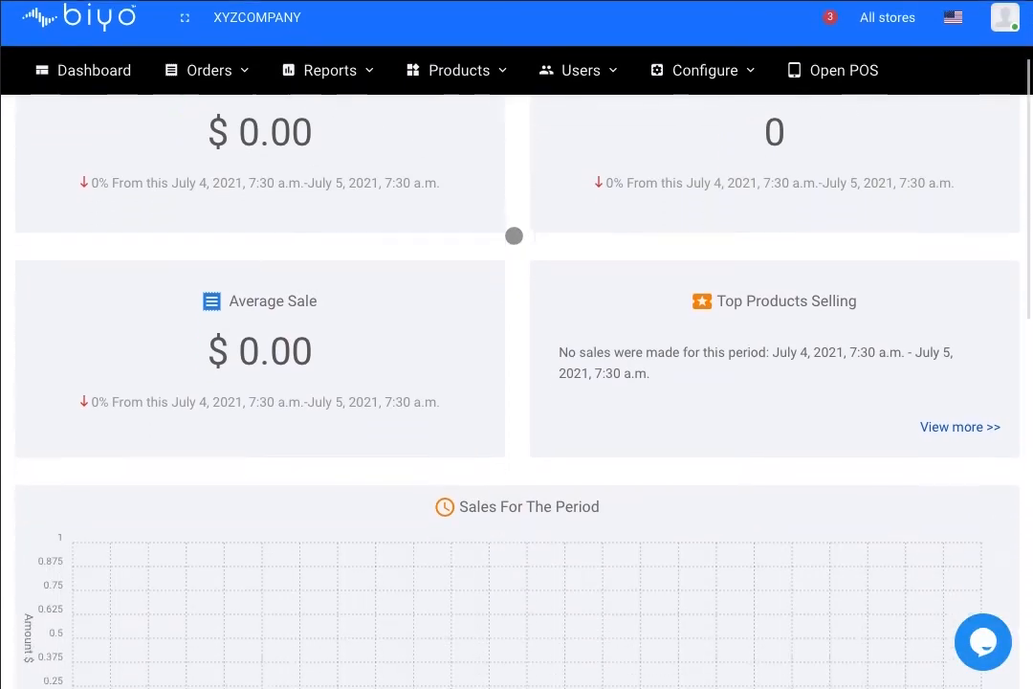
scroll(514, 230, "up", 3)
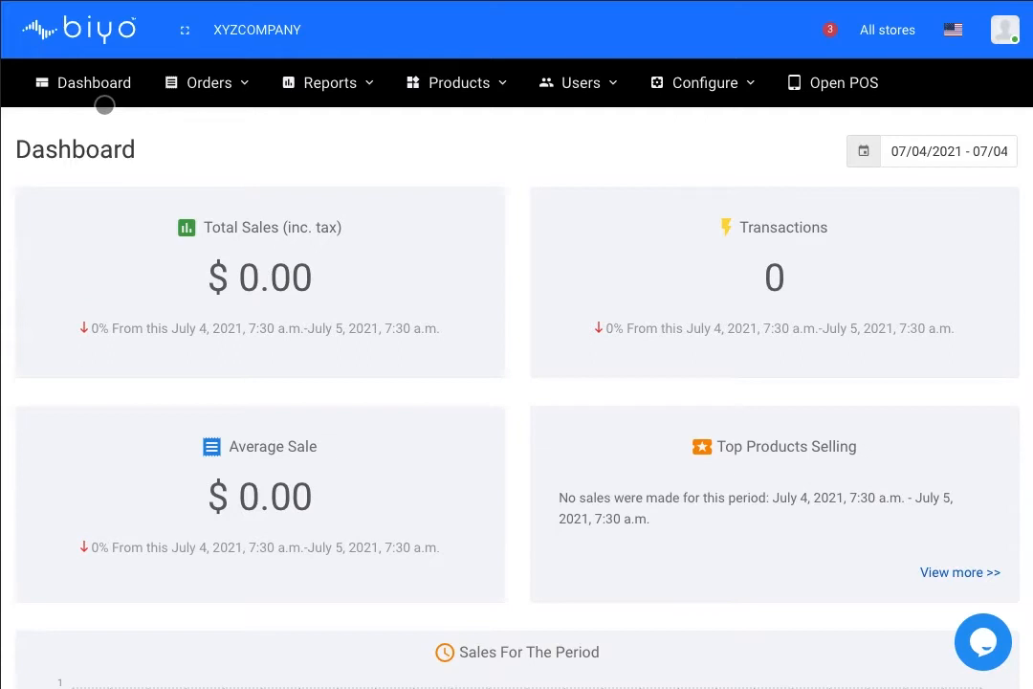
scroll(293, 299, "down", 1)
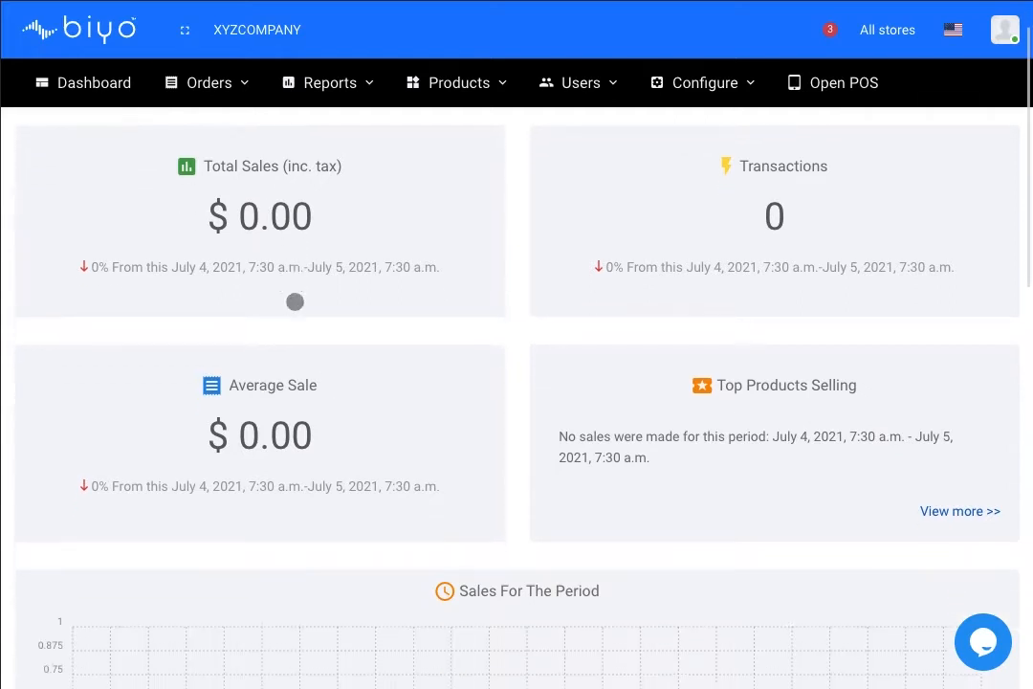
scroll(498, 415, "up", 1)
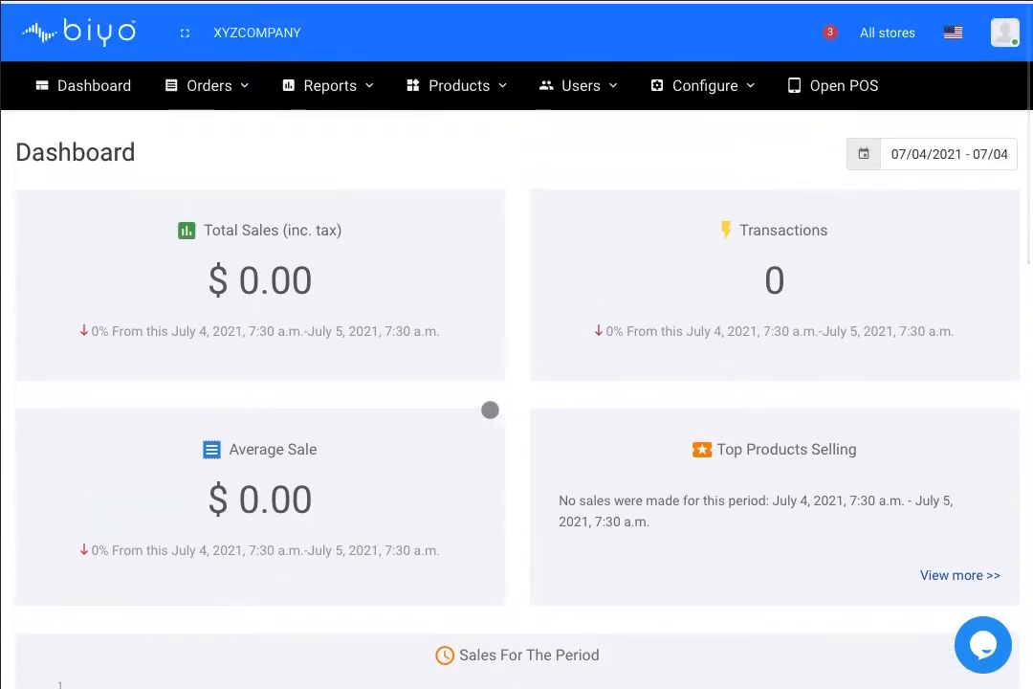
left_click(228, 84)
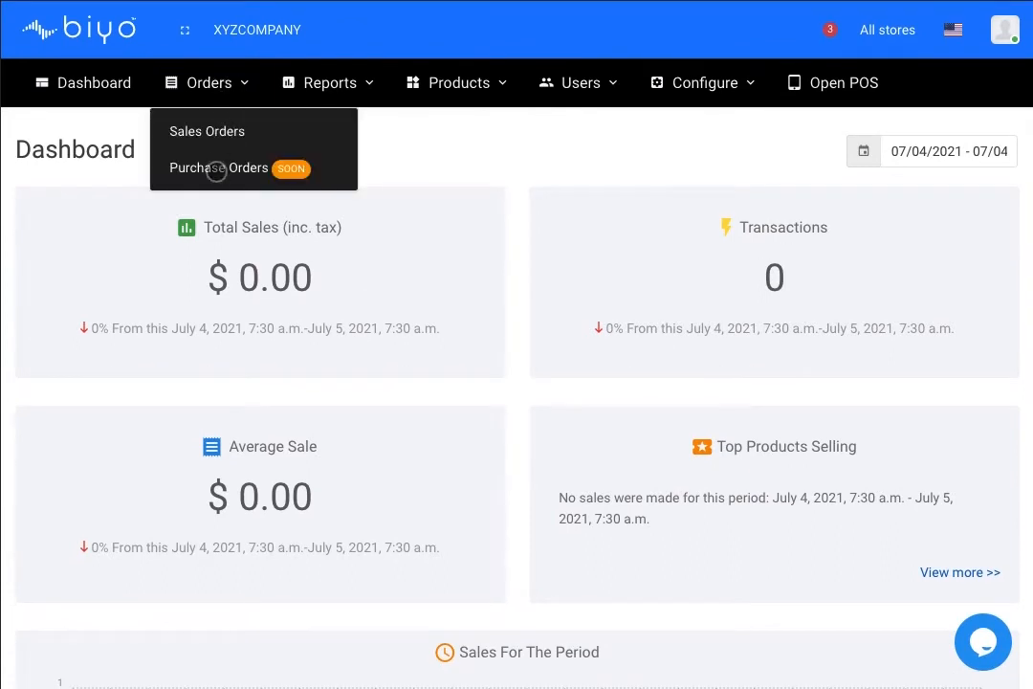
Step: Open the empty Sales Orders list, then browse the Reports, Products, Users and Configure menus
left_click(219, 131)
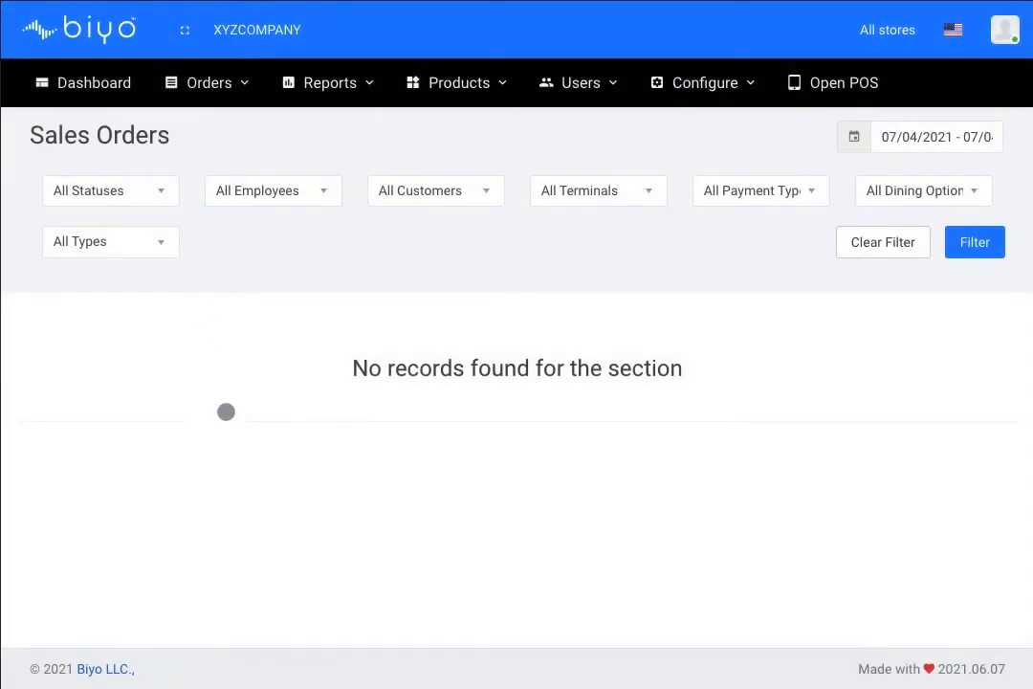
left_click(346, 86)
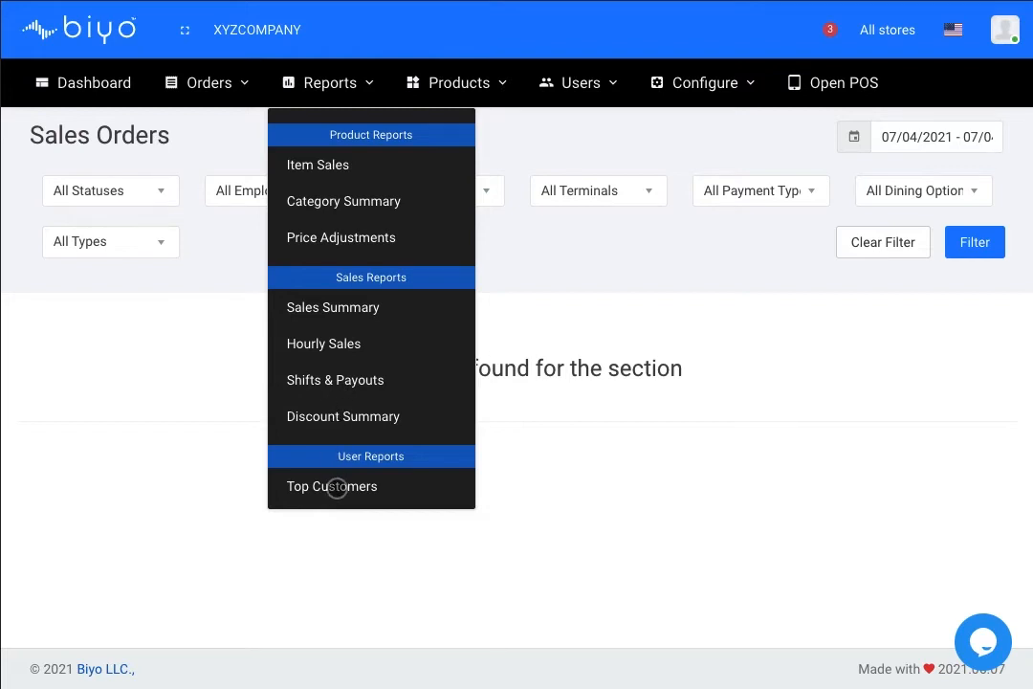
left_click(487, 76)
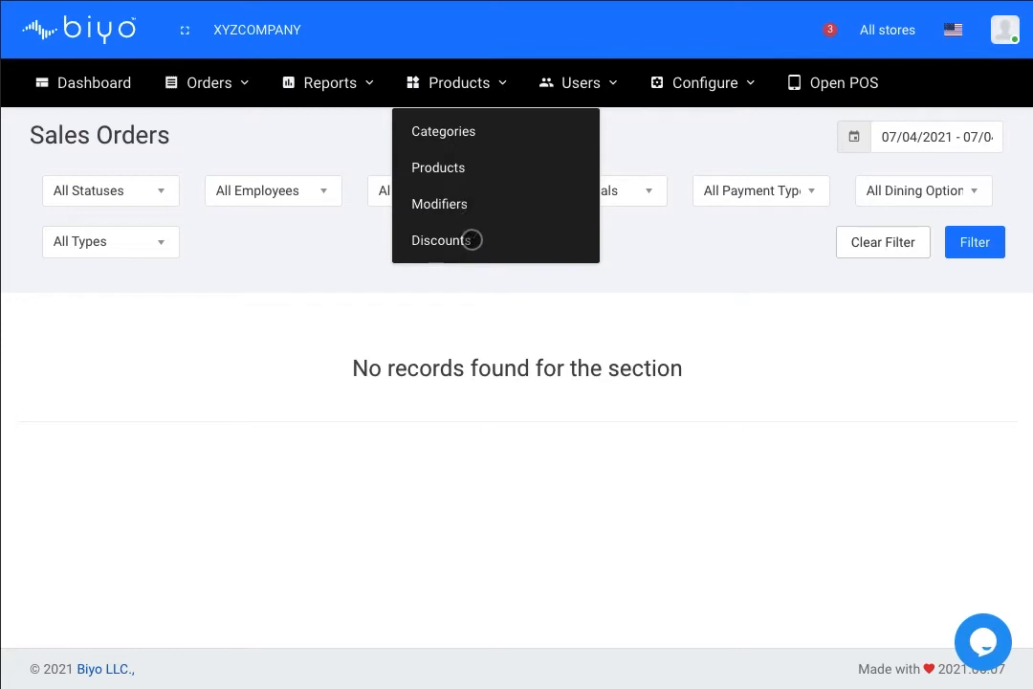
left_click(572, 80)
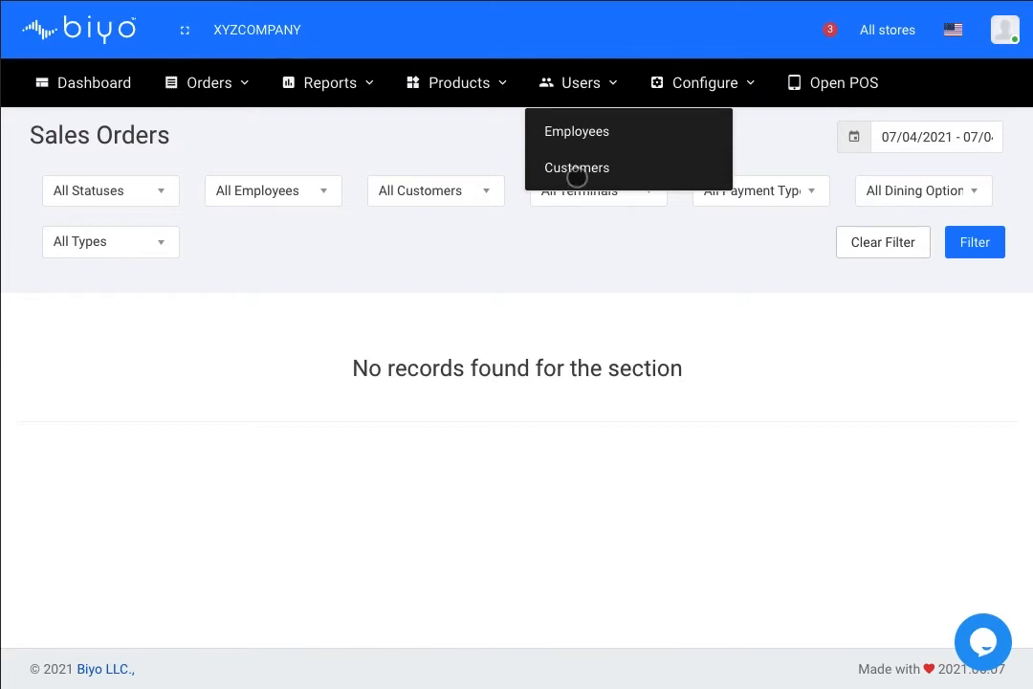
left_click(707, 82)
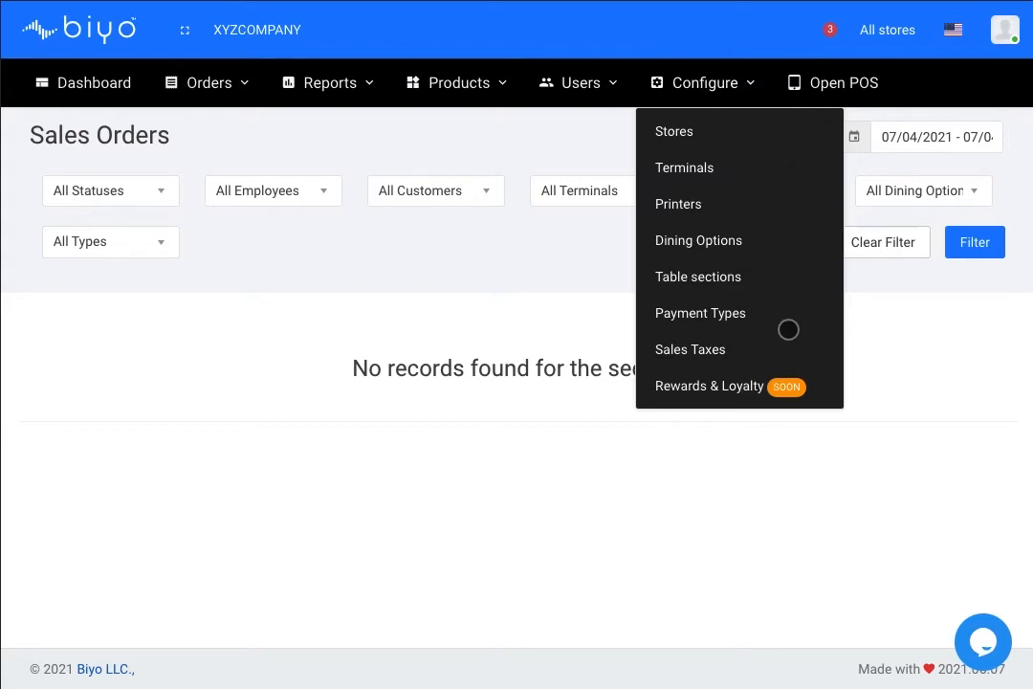
left_click(746, 78)
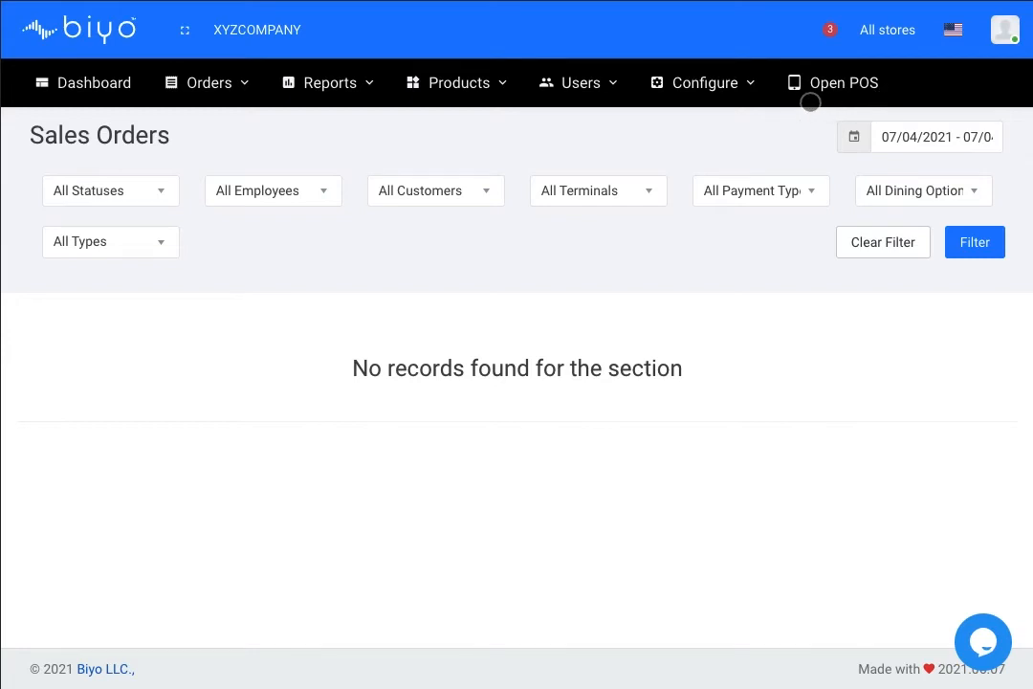
Step: Launch the POS terminal and log in with the default PIN on the keypad
left_click(824, 82)
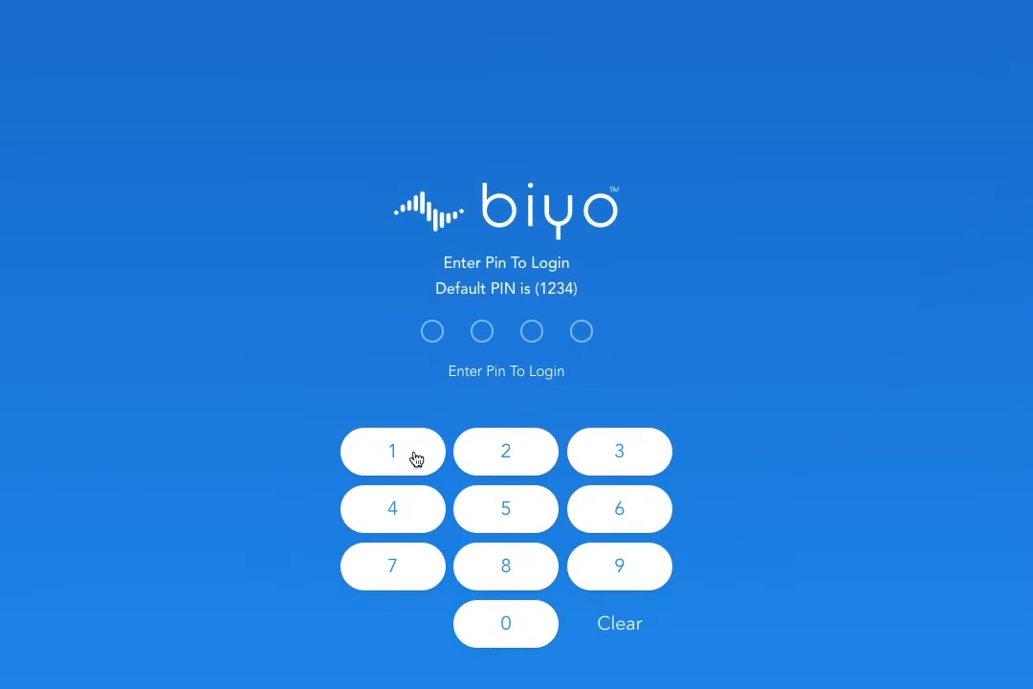
left_click(415, 458)
left_click(489, 454)
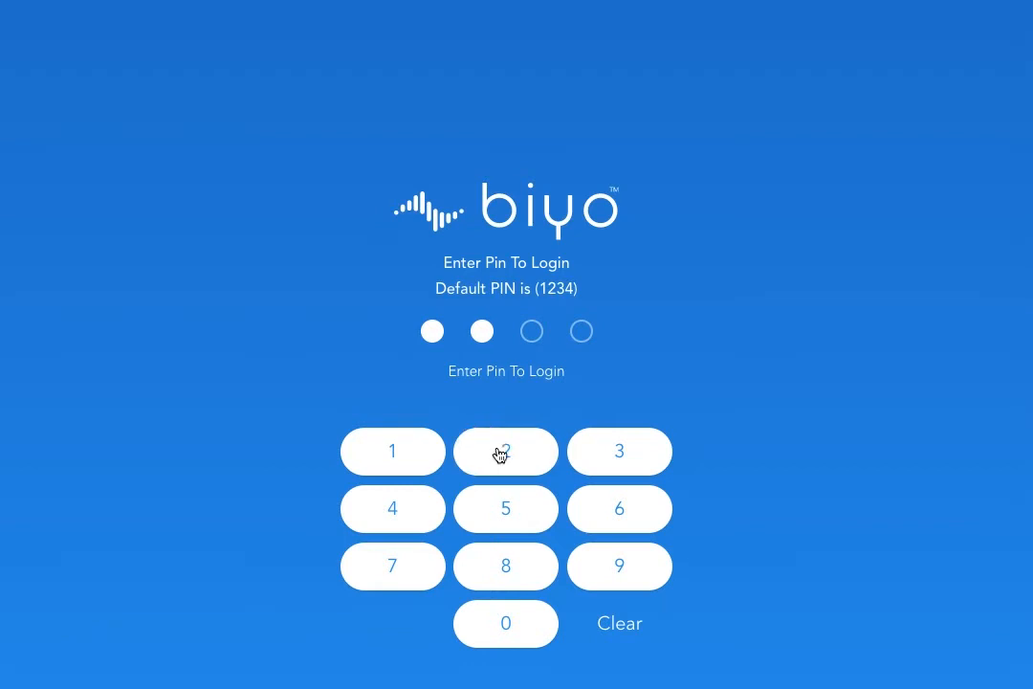
left_click(595, 451)
left_click(393, 505)
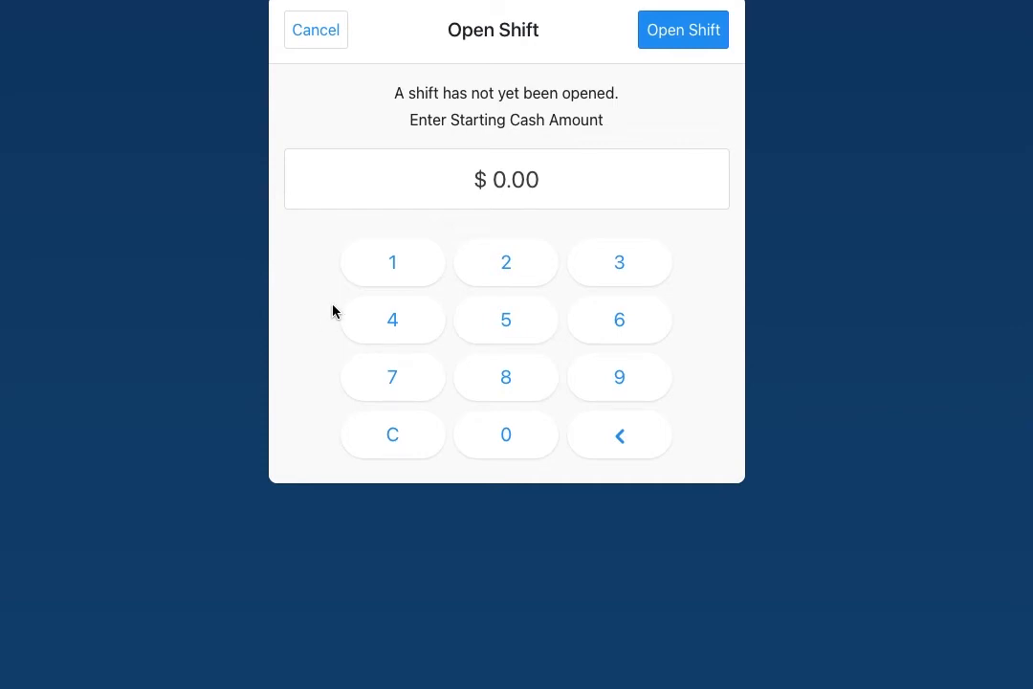
Step: Open the register shift with $100.00 as the starting cash
left_click(395, 266)
left_click(497, 433)
left_click(497, 433)
left_click(497, 433)
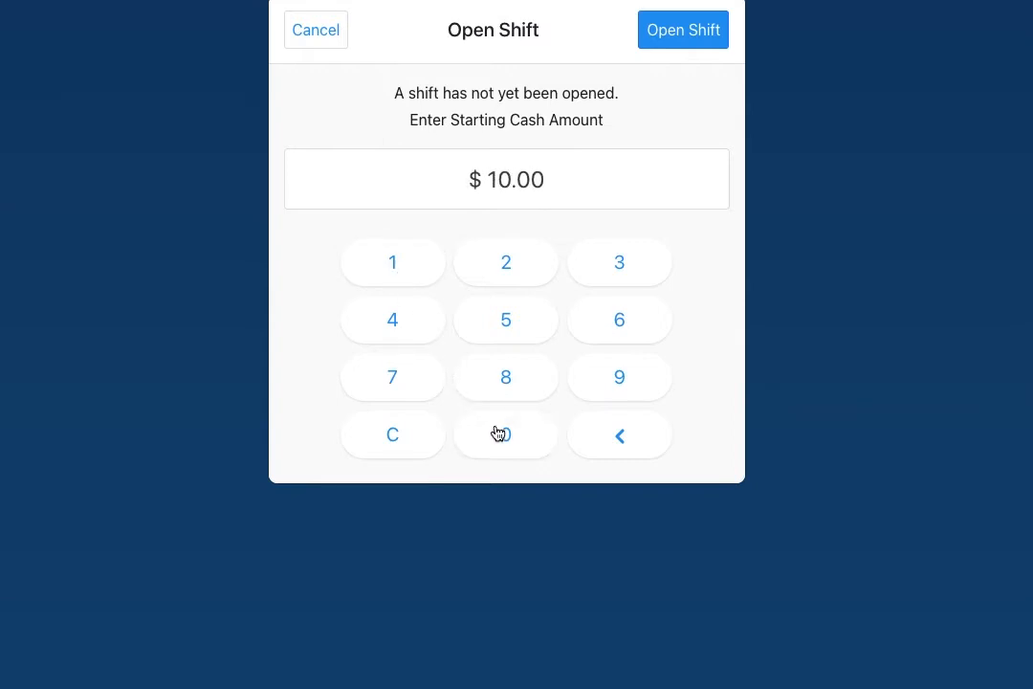
left_click(497, 433)
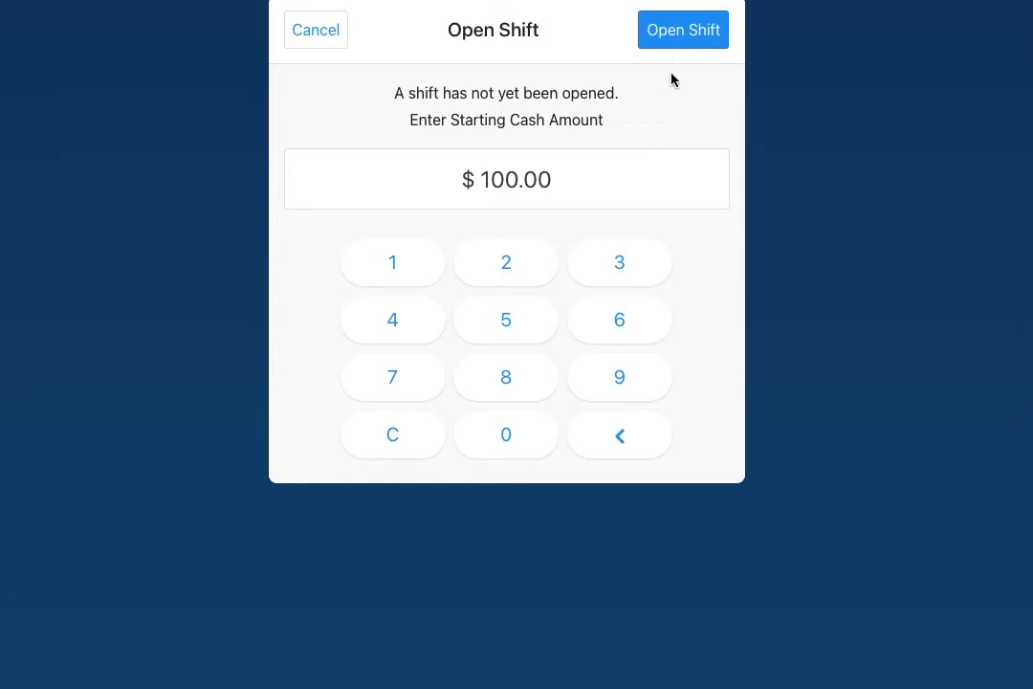
left_click(678, 39)
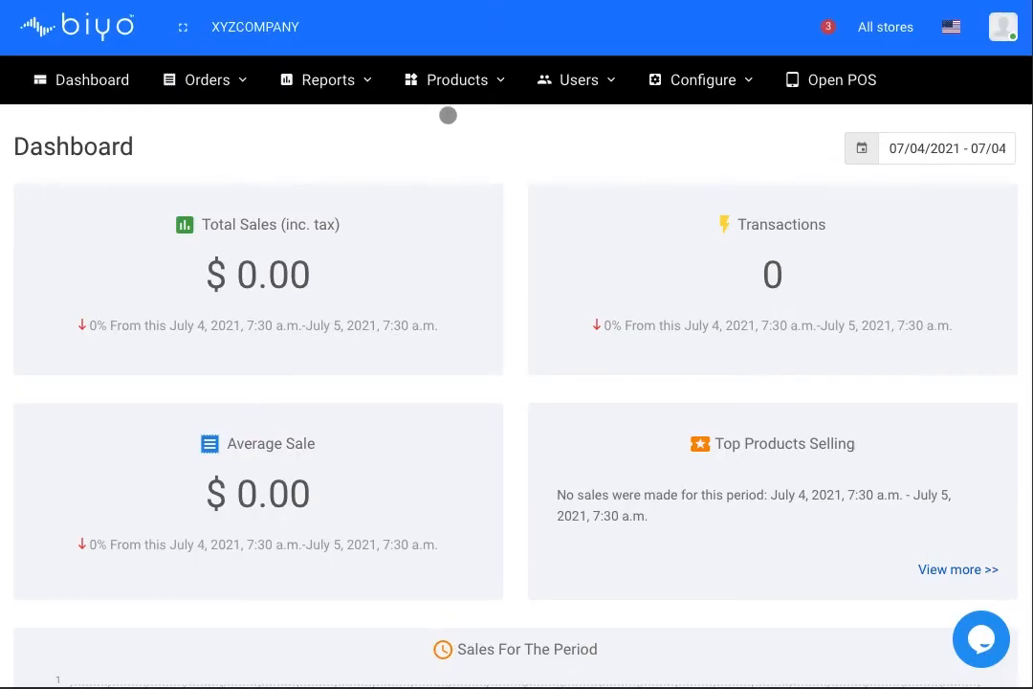
Step: Go to Products > Categories and start a new category
left_click(462, 81)
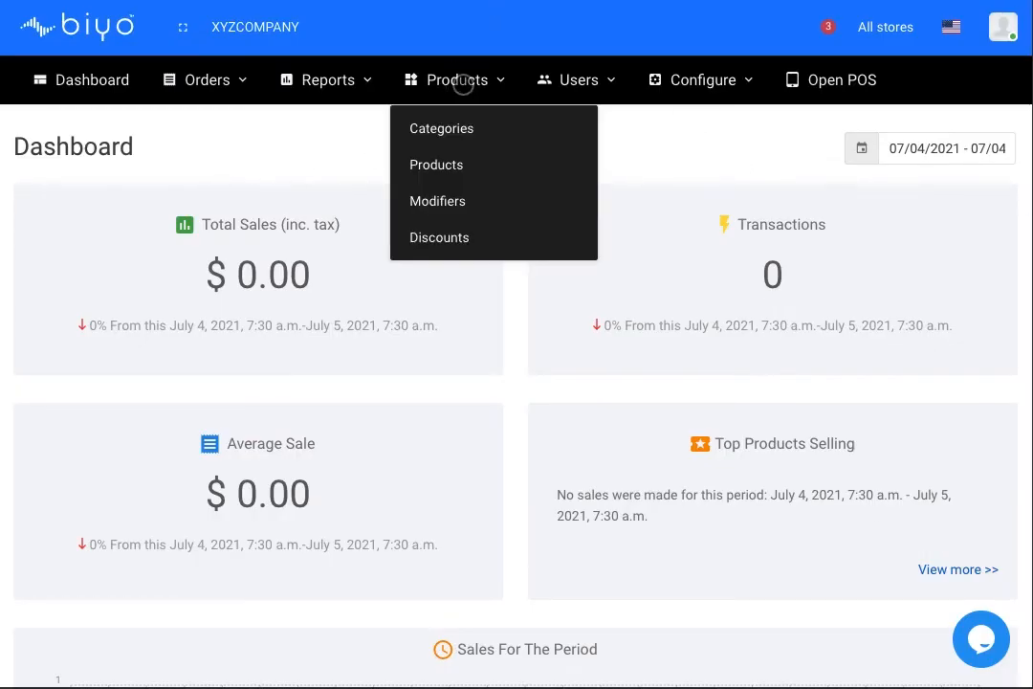
left_click(452, 133)
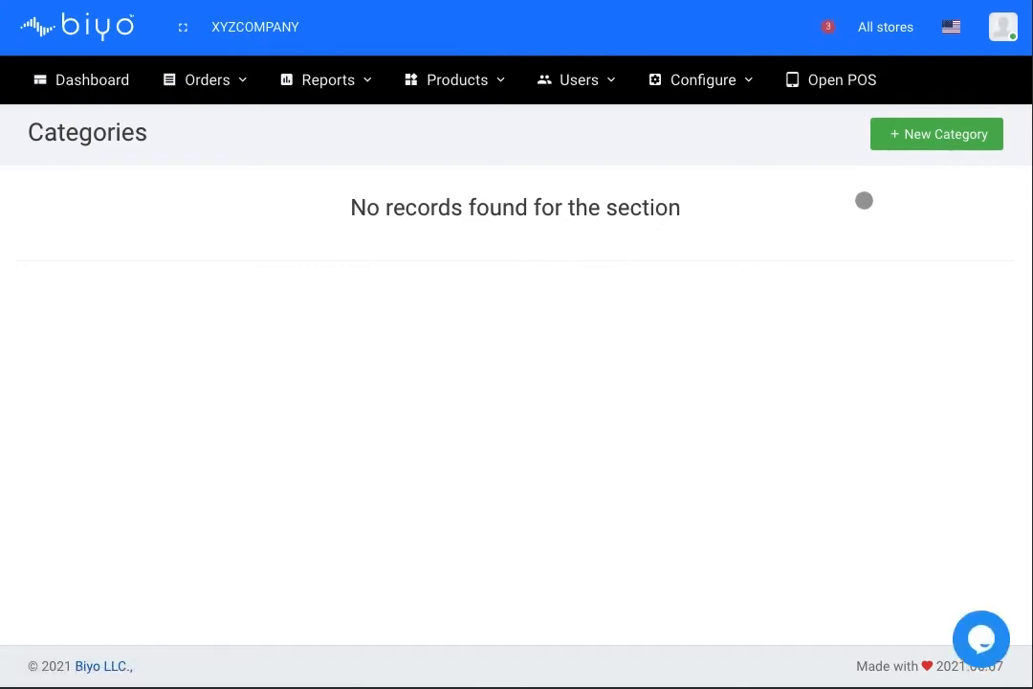
left_click(914, 138)
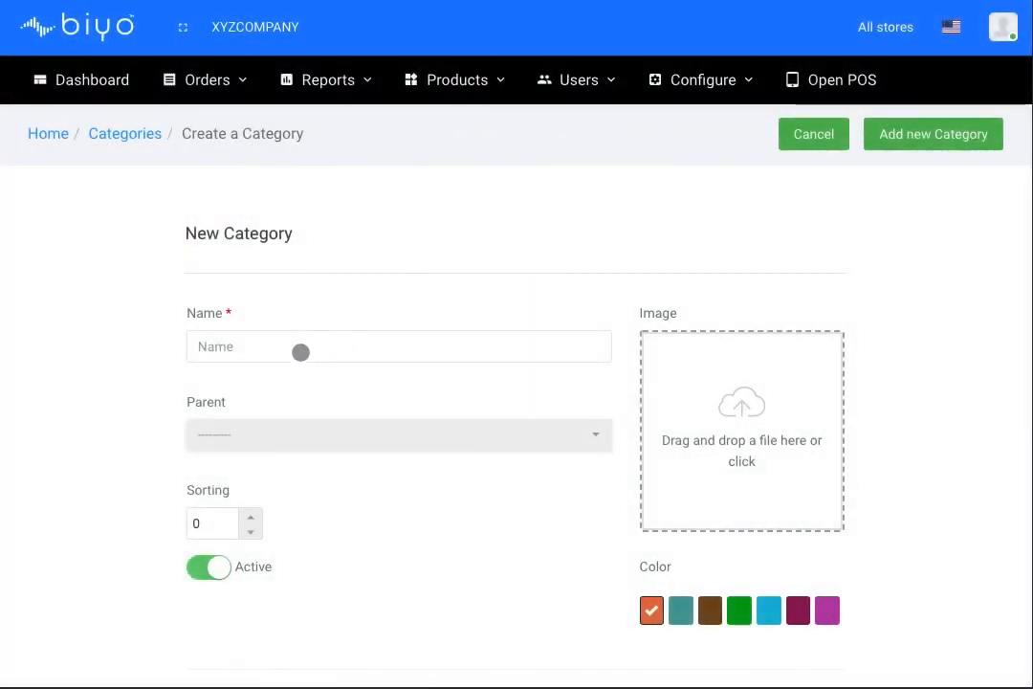
Step: Save a Drinks category with the cyan colour and sorting left at 0
left_click(297, 352)
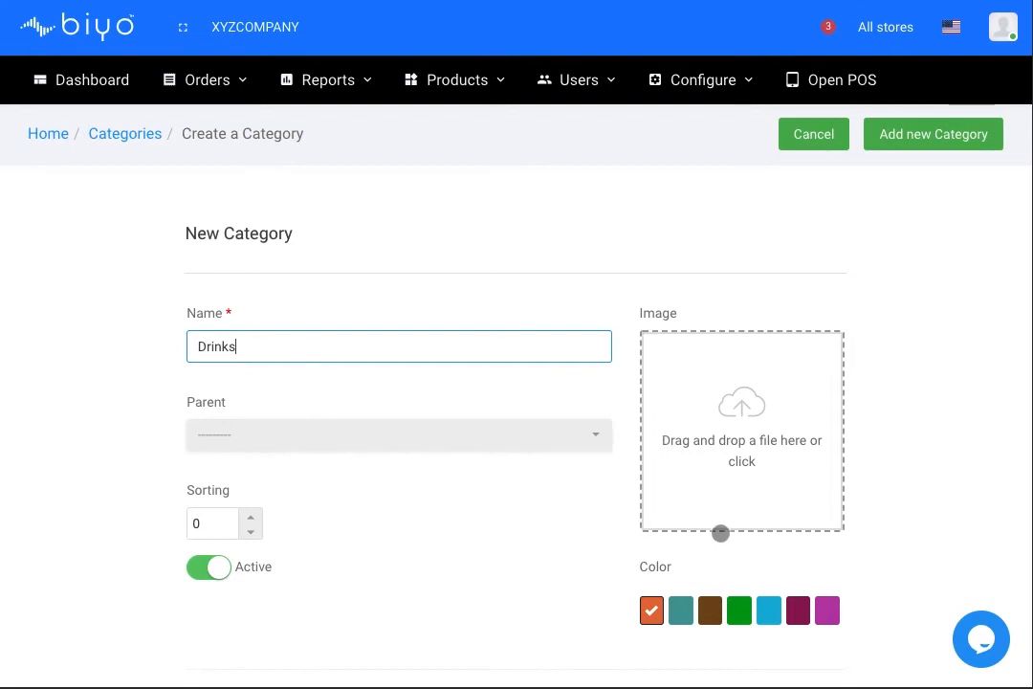
left_click(768, 609)
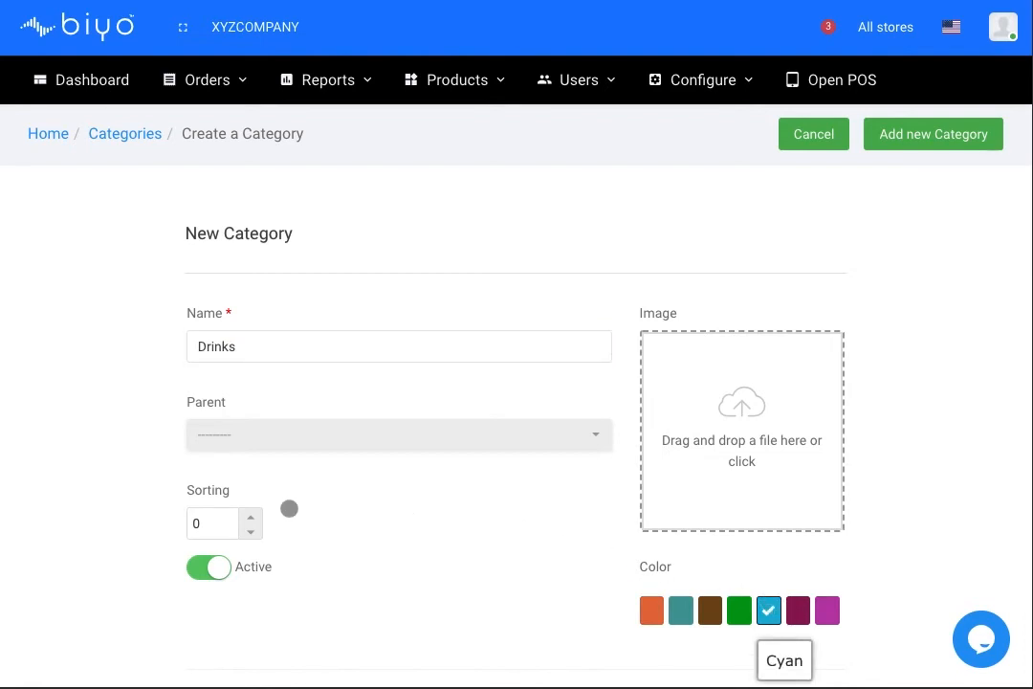
left_click(254, 516)
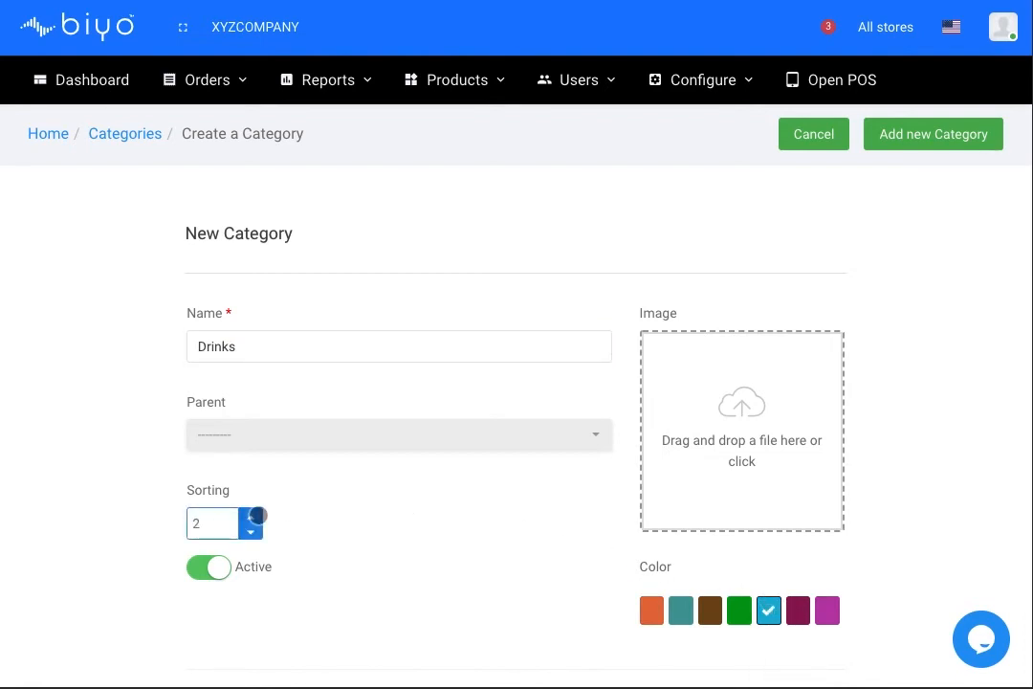
left_click(253, 532)
left_click(252, 532)
left_click(937, 139)
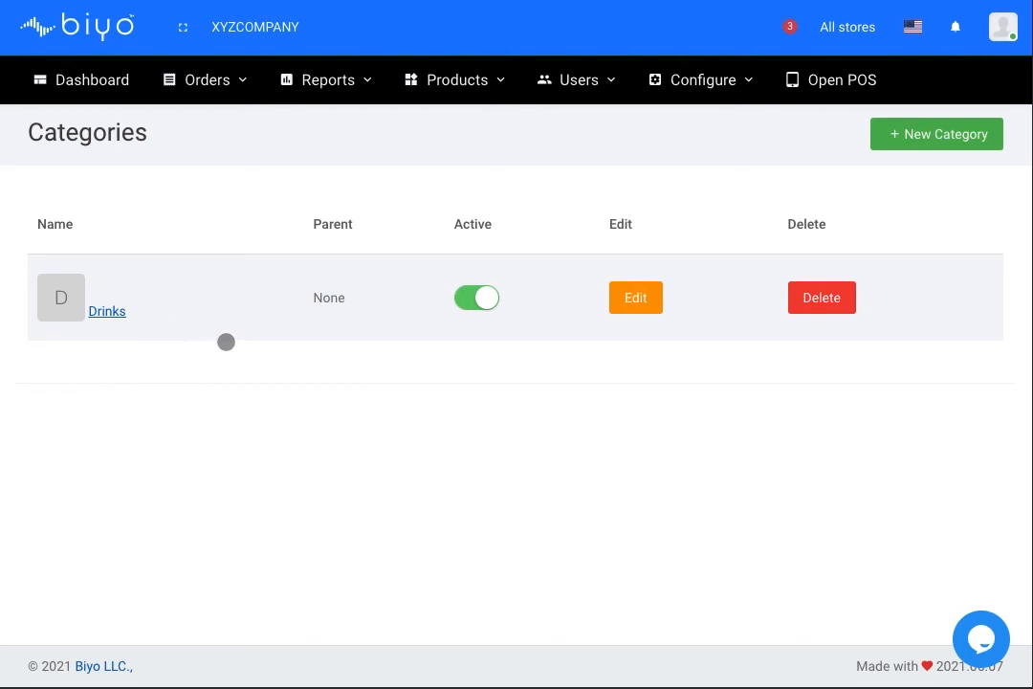
Step: Go to Products > Products and start a new product
left_click(458, 79)
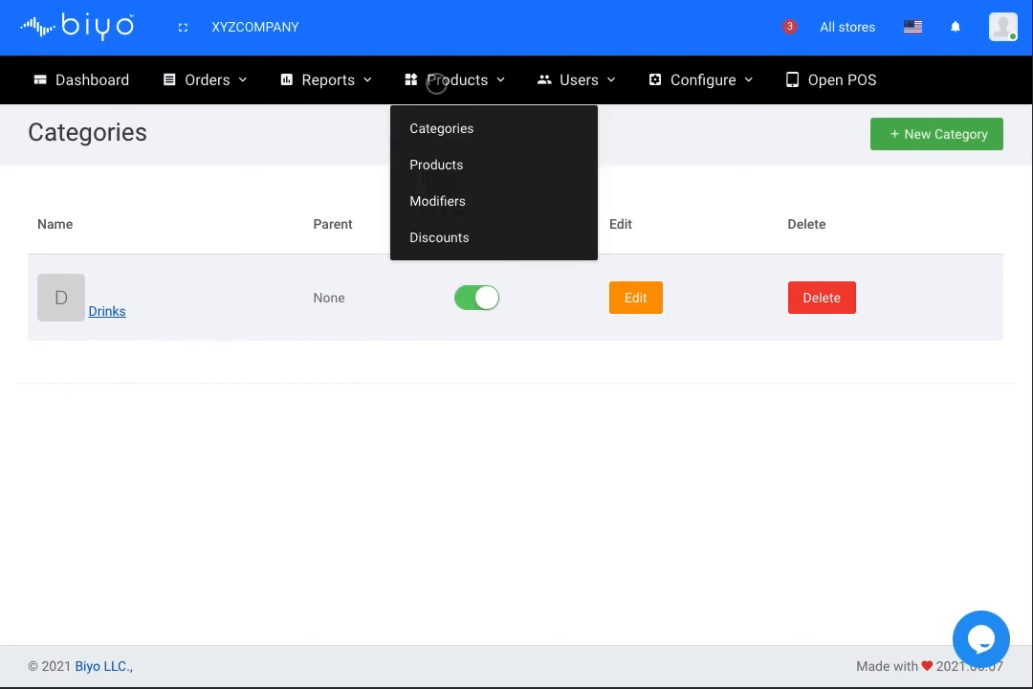
left_click(448, 167)
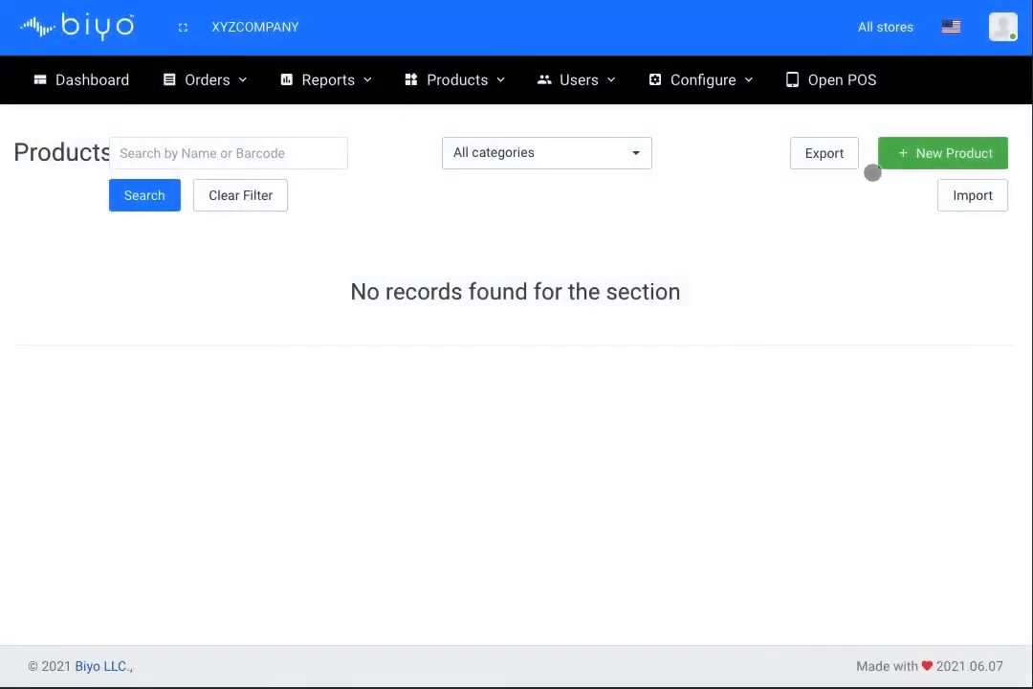
left_click(927, 164)
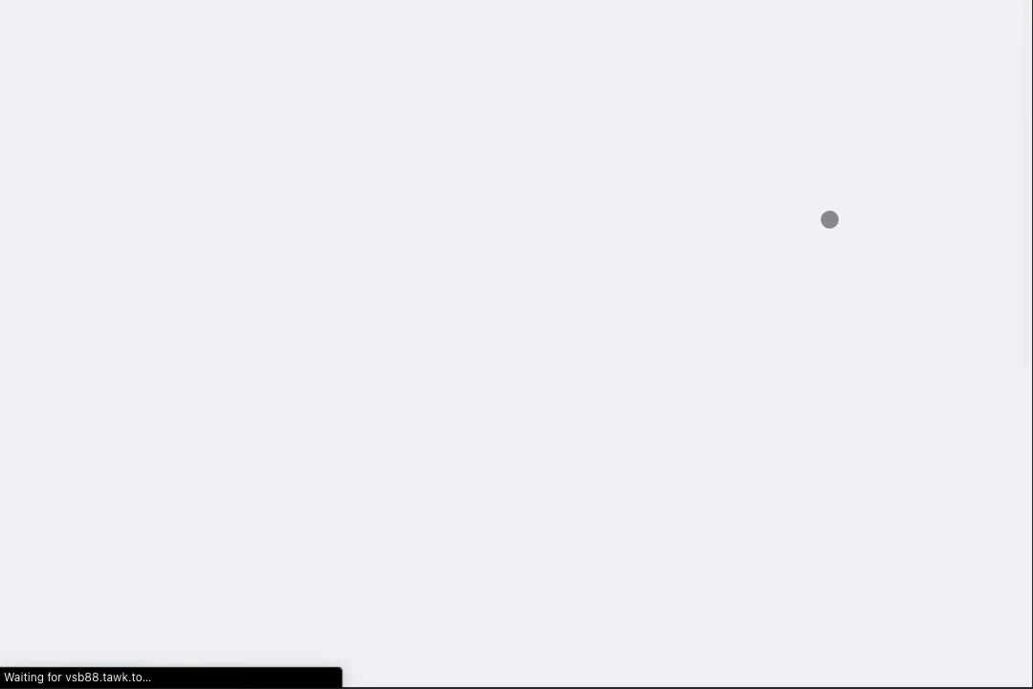
Step: Name the product Water and assign it to the Drinks category
left_click(360, 316)
type("W")
left_click(496, 405)
left_click(497, 455)
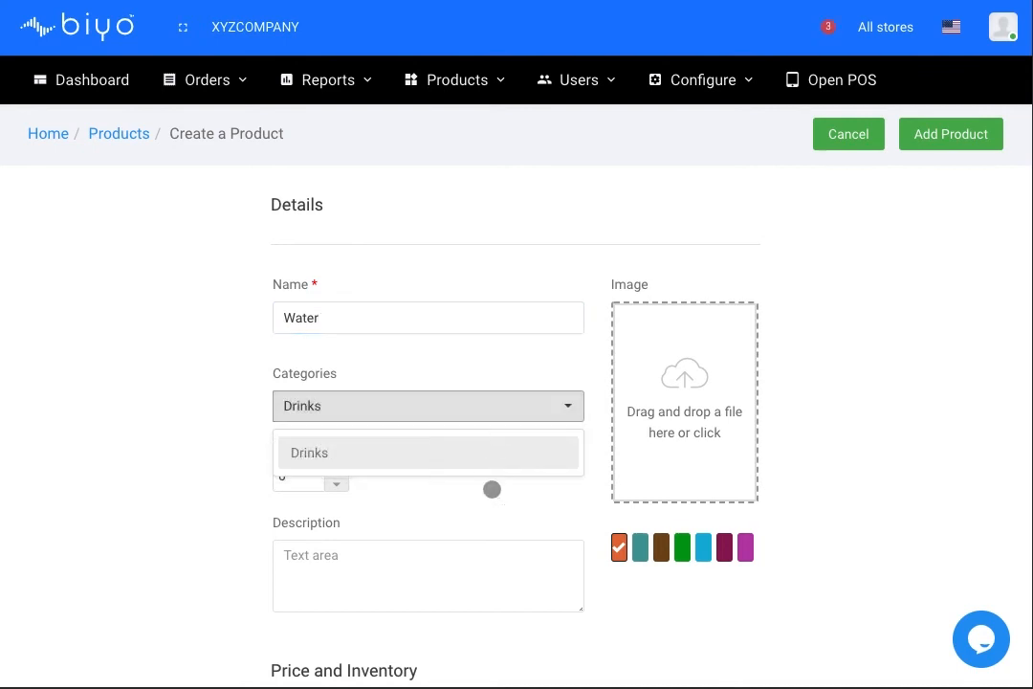
left_click(490, 488)
scroll(493, 487, "down", 1)
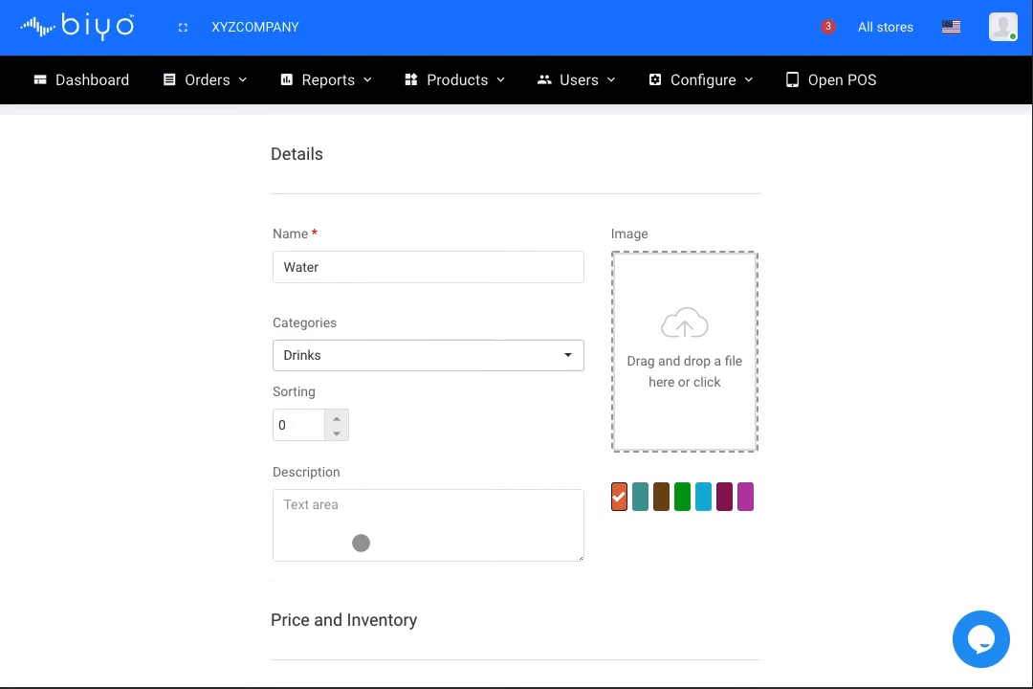
scroll(409, 521, "down", 2)
Step: Enter a base price of 0,99 and a cost of 0,50 for Water
left_click(579, 567)
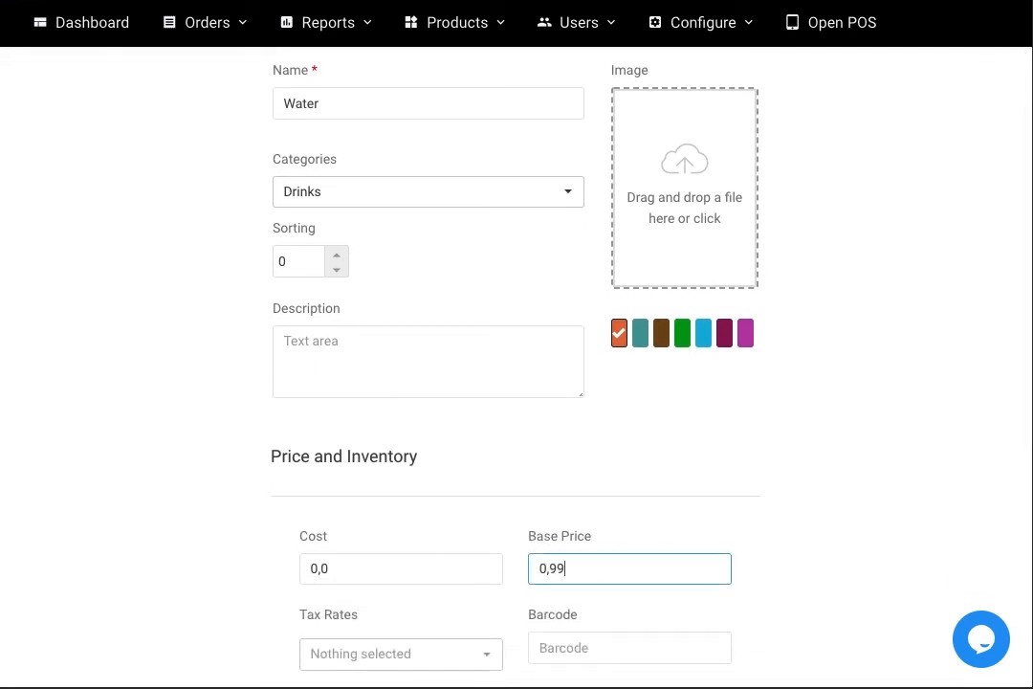
left_click(382, 569)
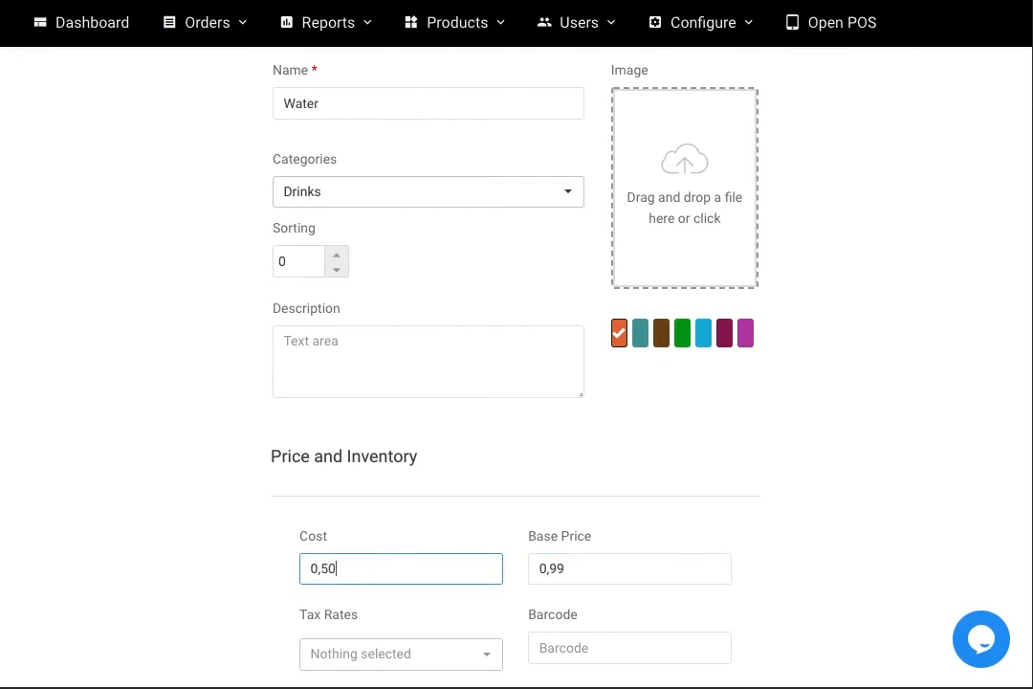
scroll(446, 548, "down", 1)
left_click(433, 533)
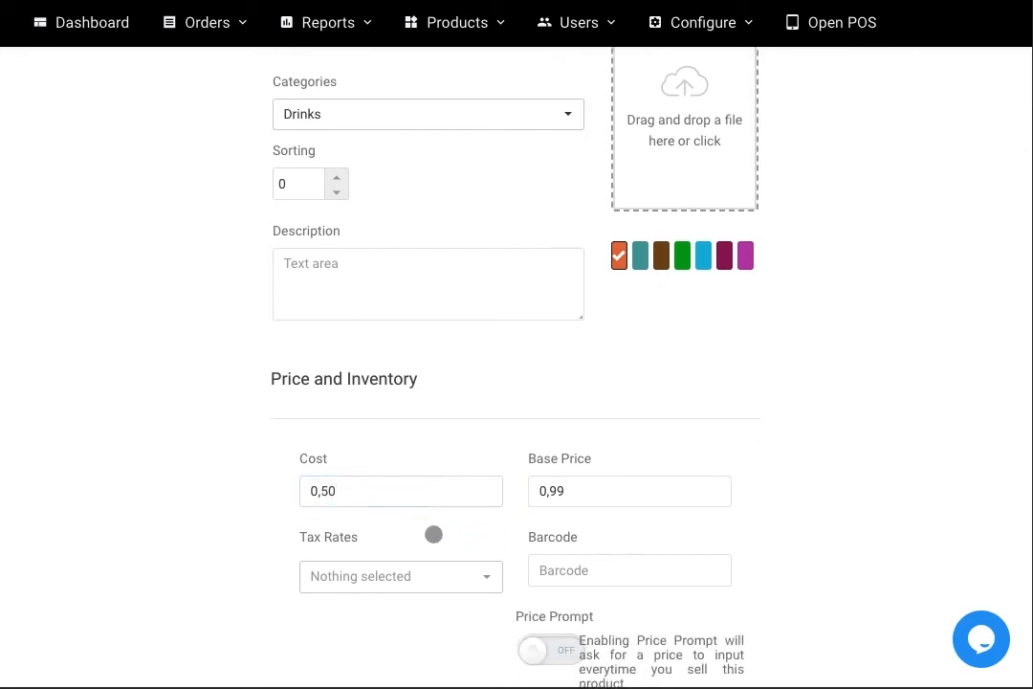
scroll(436, 531, "down", 1)
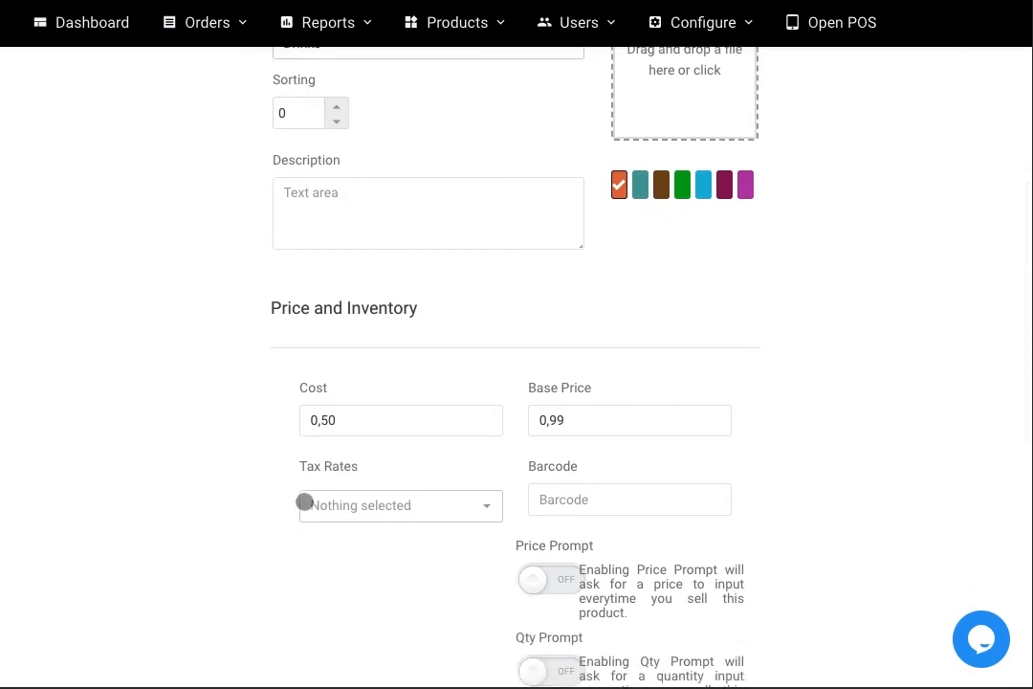
scroll(509, 516, "down", 1)
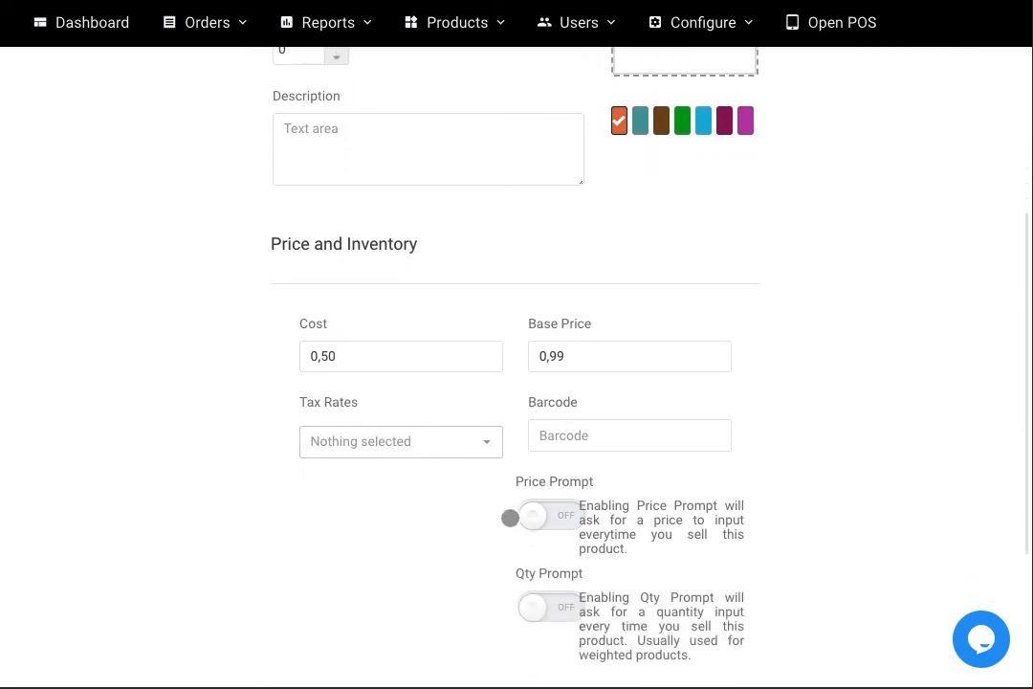
scroll(510, 517, "down", 1)
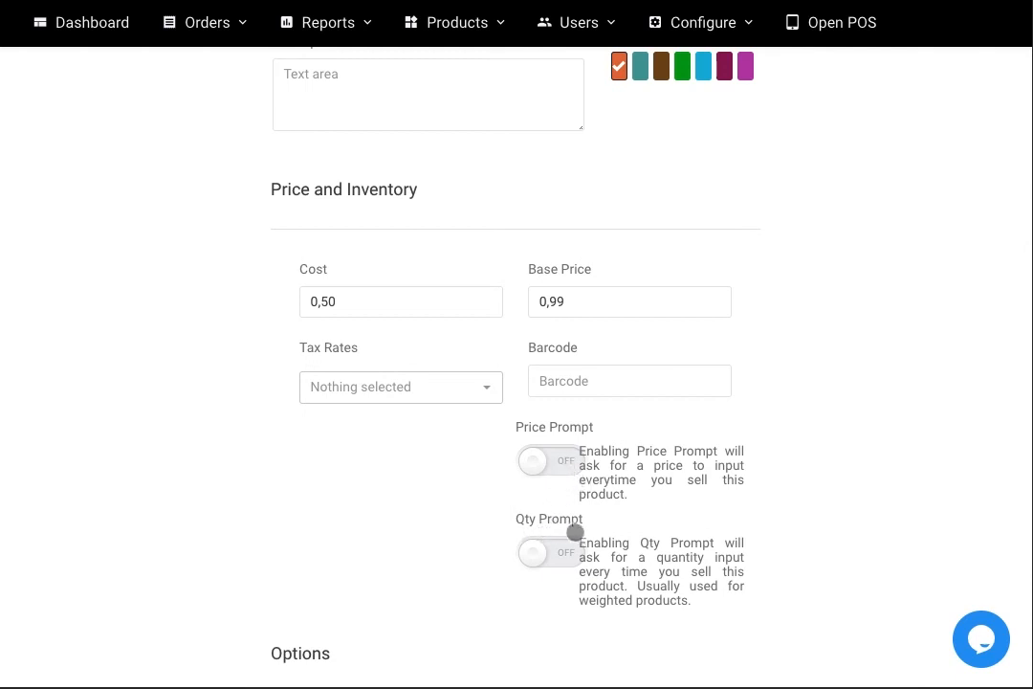
Step: Toggle Price Prompt and Qty Prompt on and back off, leaving both disabled
left_click(559, 465)
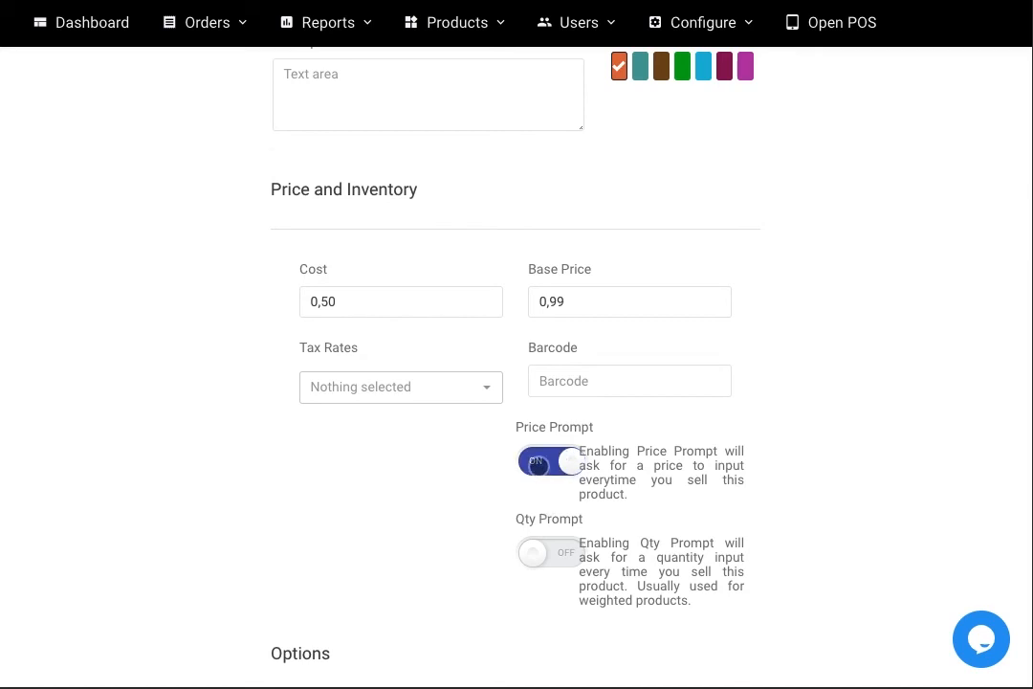
left_click(537, 463)
left_click(557, 551)
left_click(537, 553)
scroll(542, 551, "down", 1)
scroll(542, 552, "down", 4)
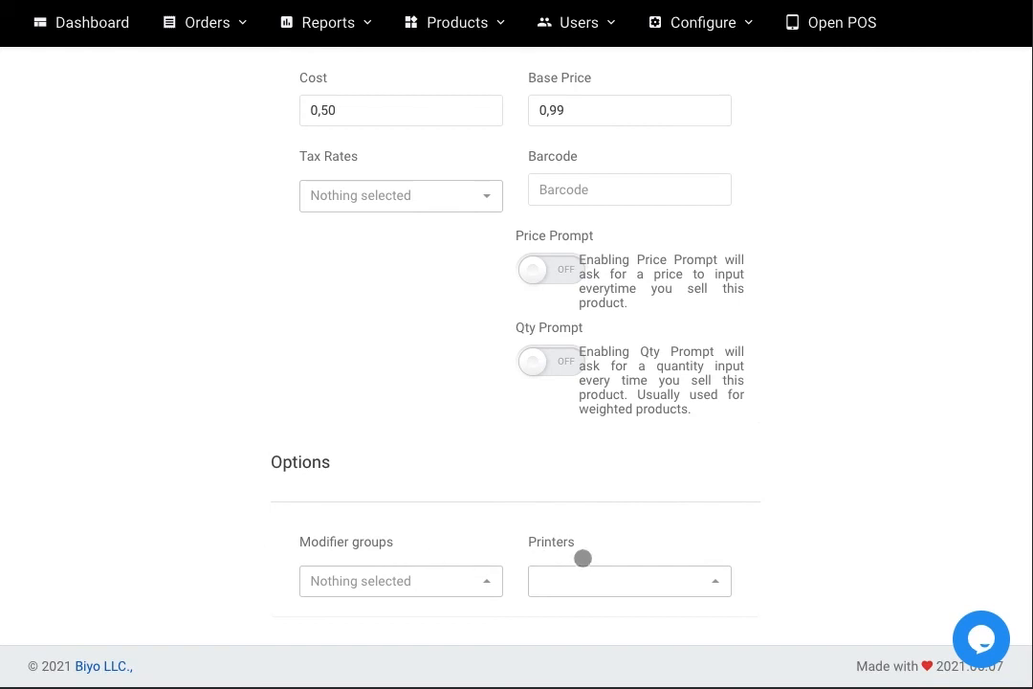
scroll(583, 557, "up", 10)
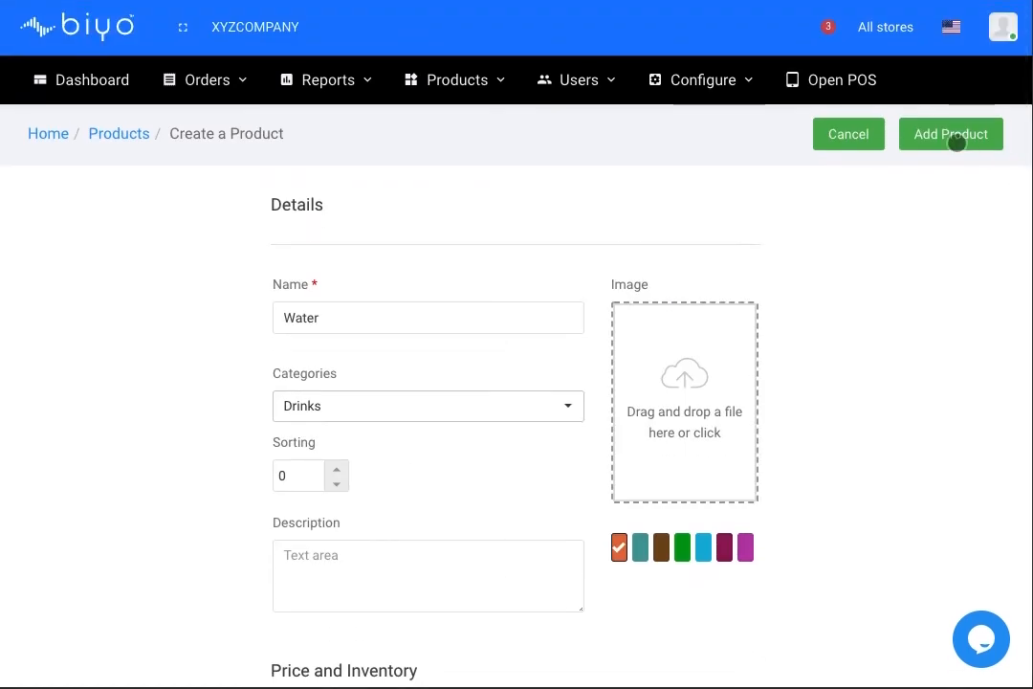
Step: Save the Water product ($0.99, Drinks) and launch the POS terminal
left_click(956, 139)
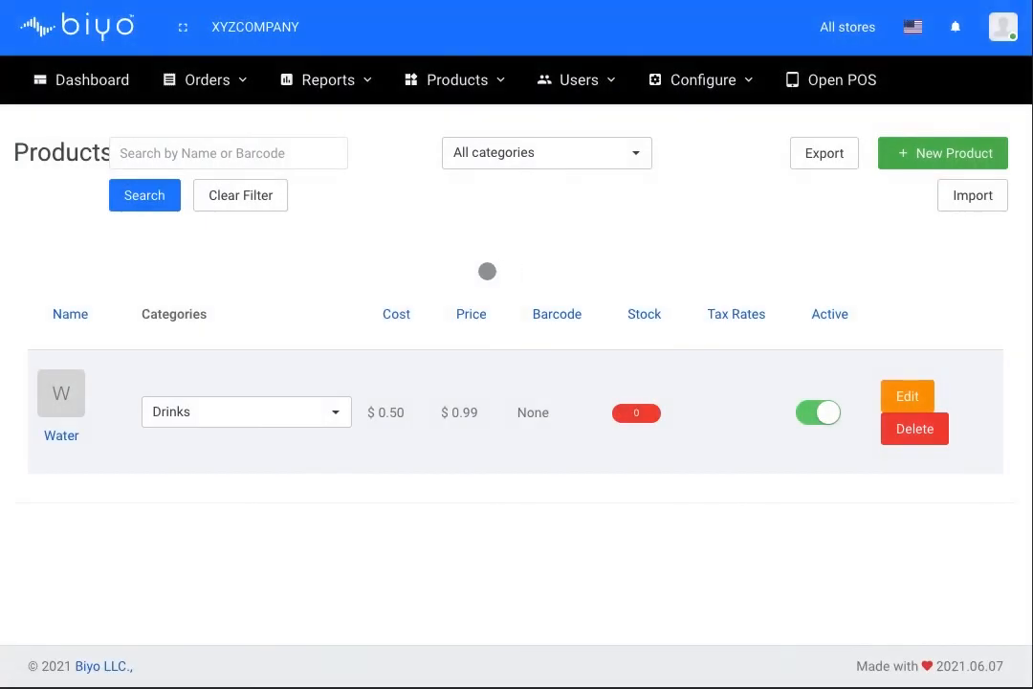
left_click(830, 82)
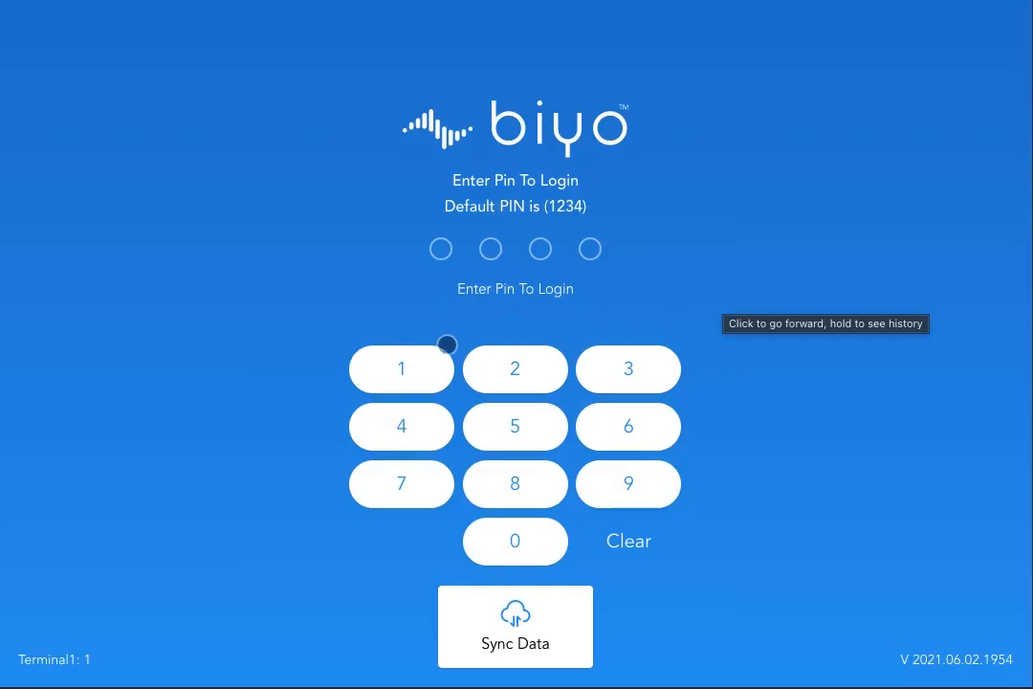
Step: Sync the latest products to the register and log in with the four-digit PIN
left_click(539, 636)
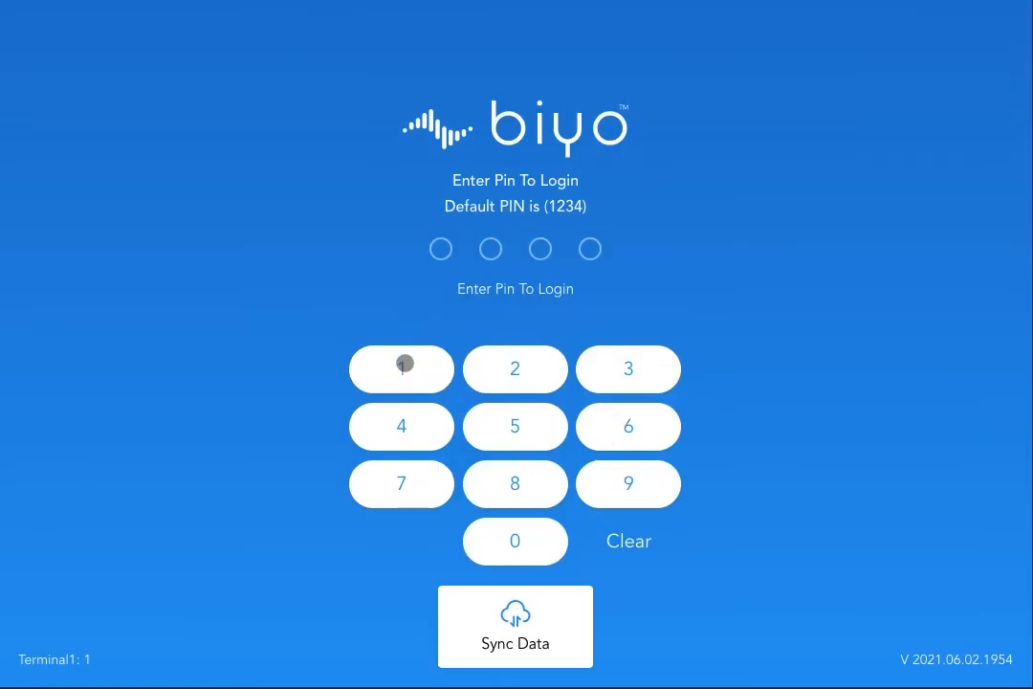
left_click(403, 364)
left_click(512, 367)
left_click(635, 368)
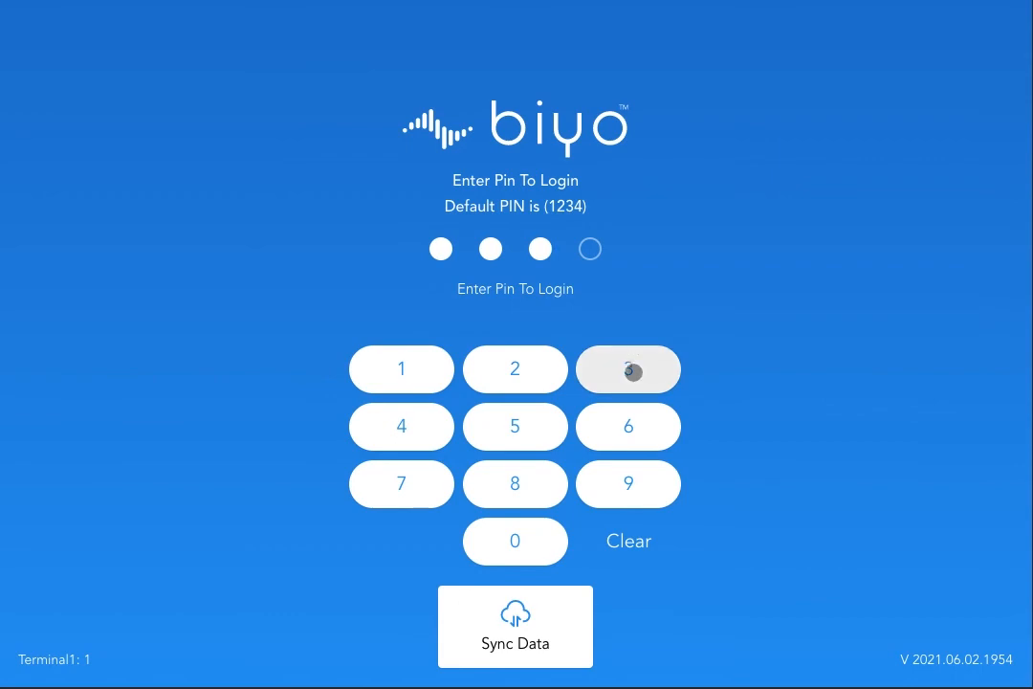
left_click(425, 425)
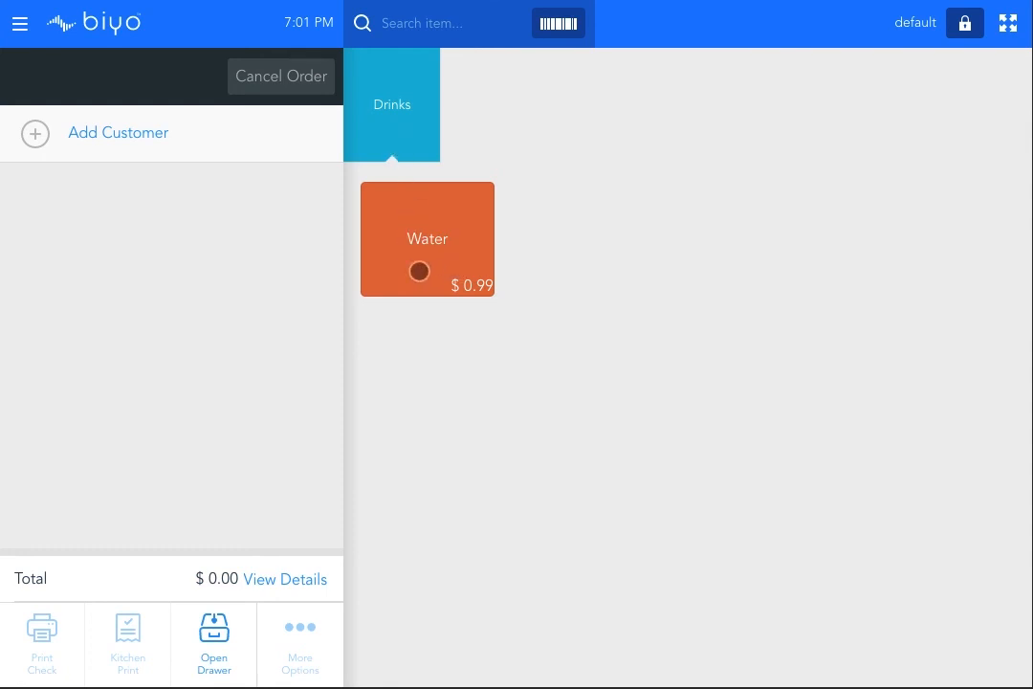
Step: Add one Water ($0.99) to order #1 and go to payment for the $0.99 balance
left_click(448, 215)
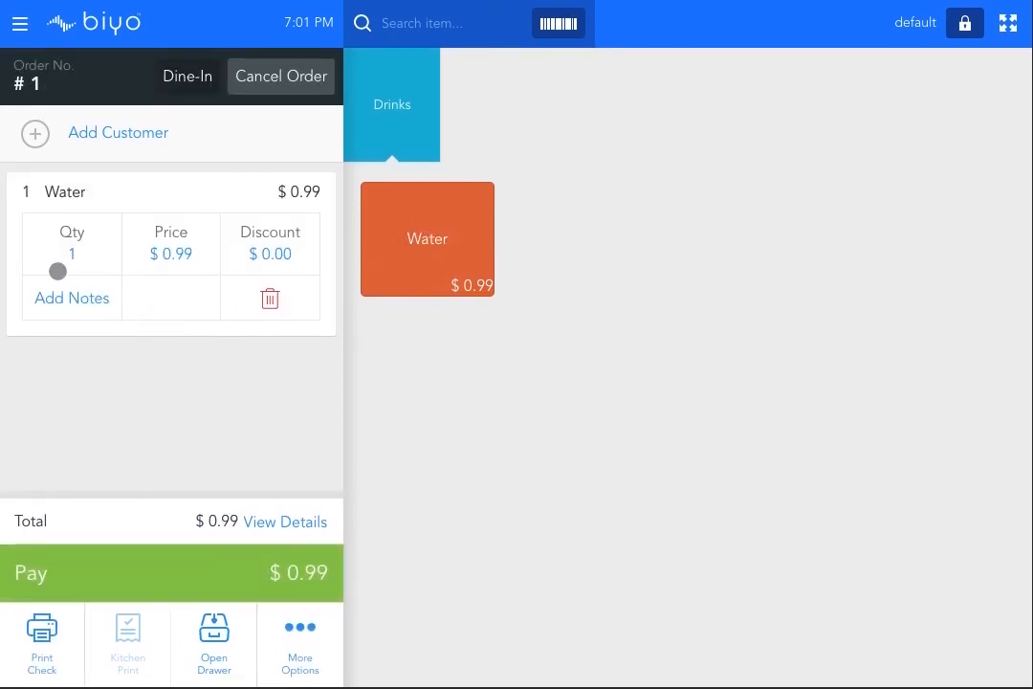
left_click(165, 576)
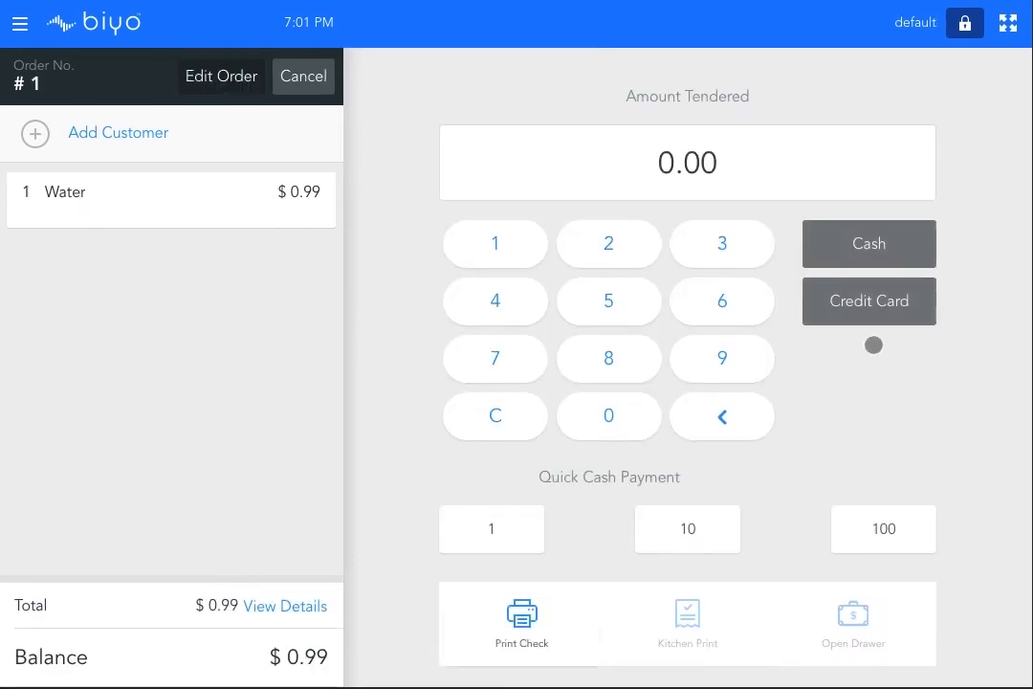